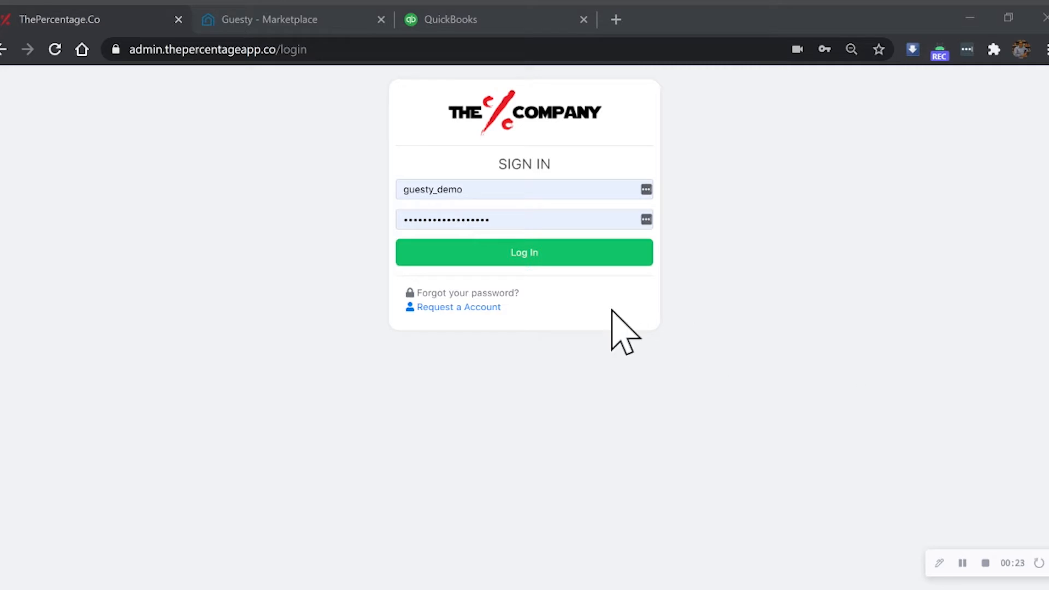
- Log in with the prefilled demo account and open the Guesty connection settings
{"action": "left_click", "coordinate": [528, 260]}
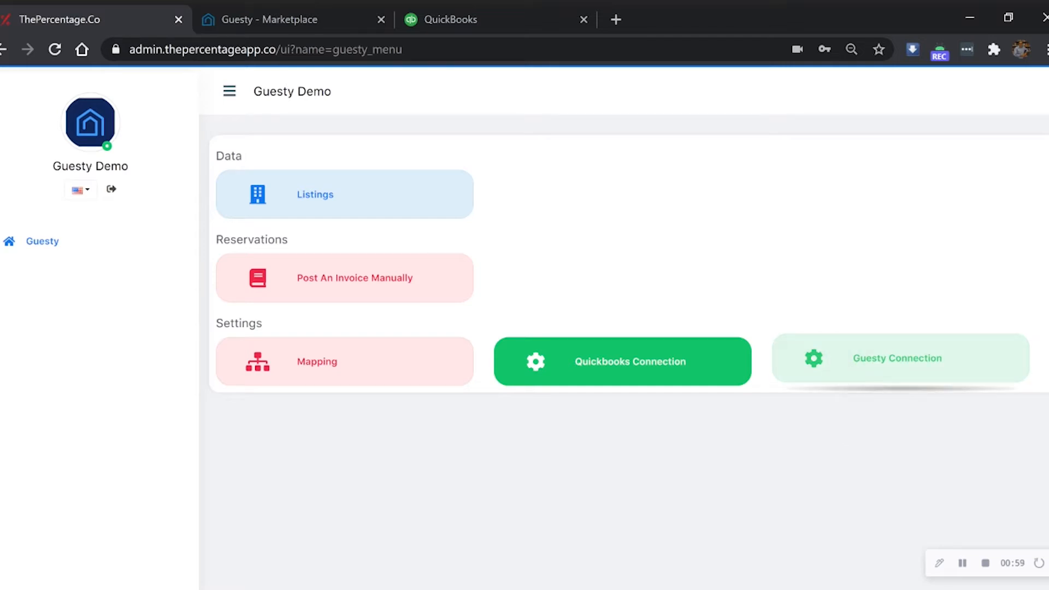
{"action": "left_click", "coordinate": [855, 367]}
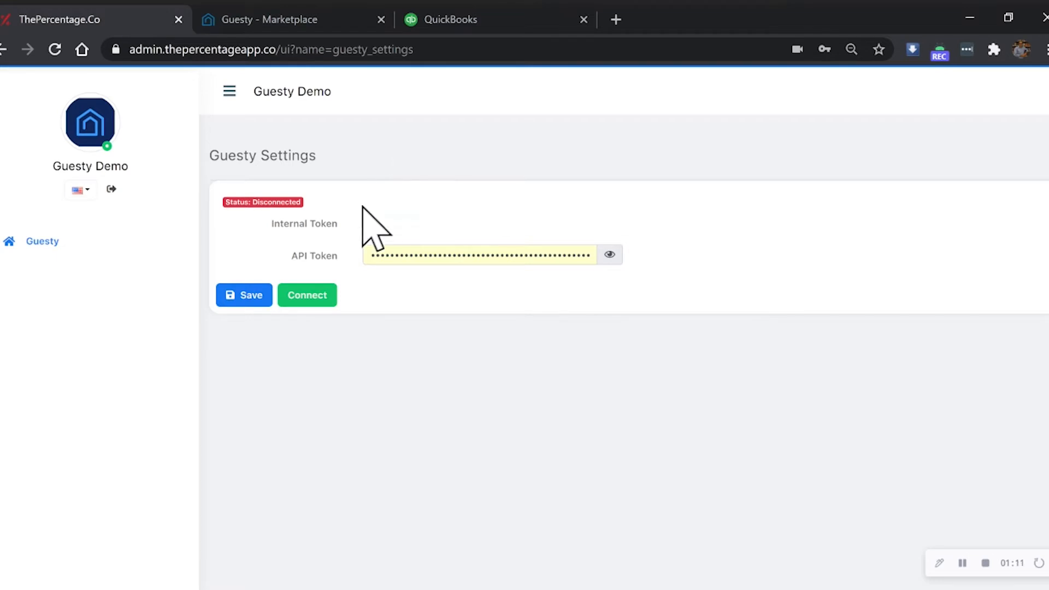
- Switch to the Guesty marketplace, connect the Flexkeeping partner and copy the generated API key
{"action": "left_click", "coordinate": [295, 17]}
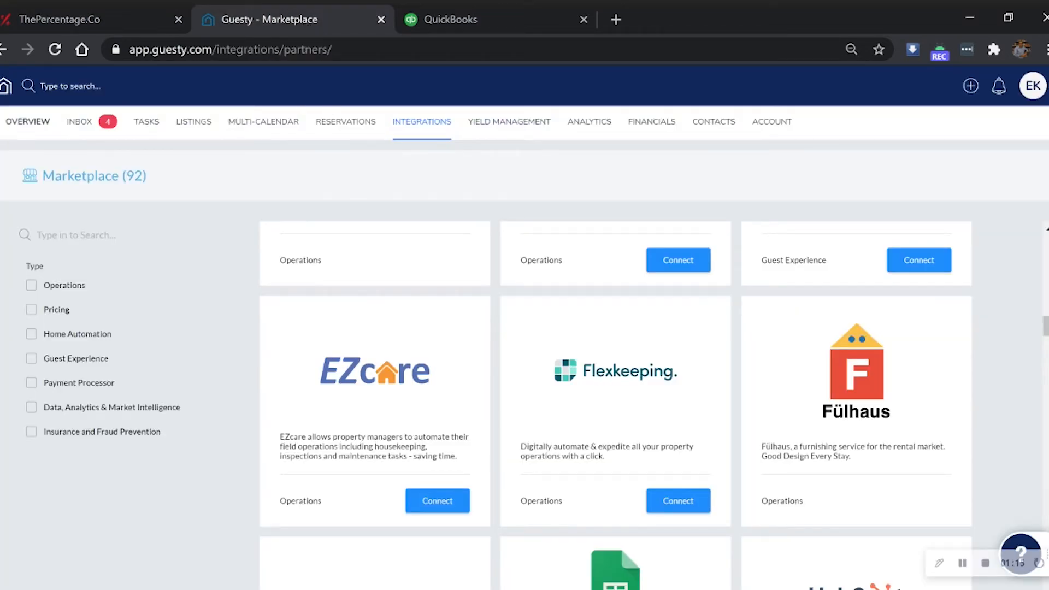
{"action": "mouse_move", "coordinate": [439, 130]}
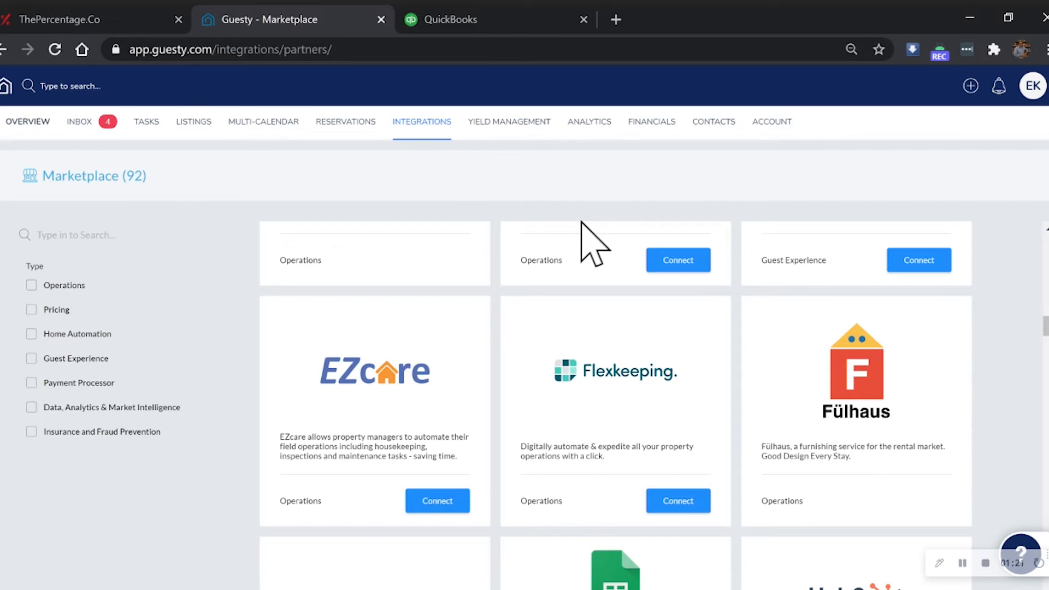
{"action": "left_click", "coordinate": [640, 393]}
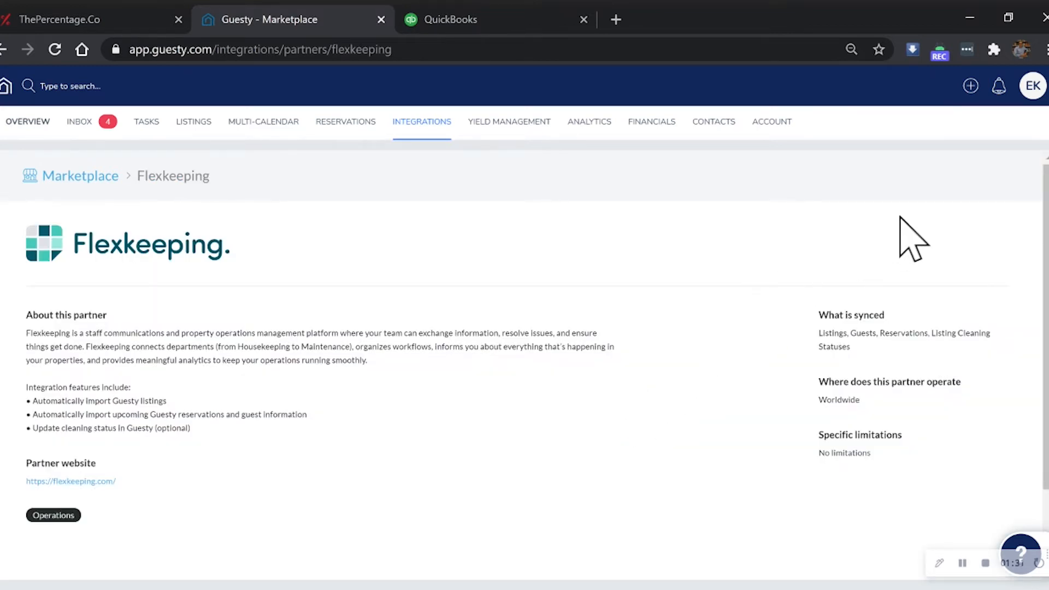
{"action": "left_click", "coordinate": [981, 177]}
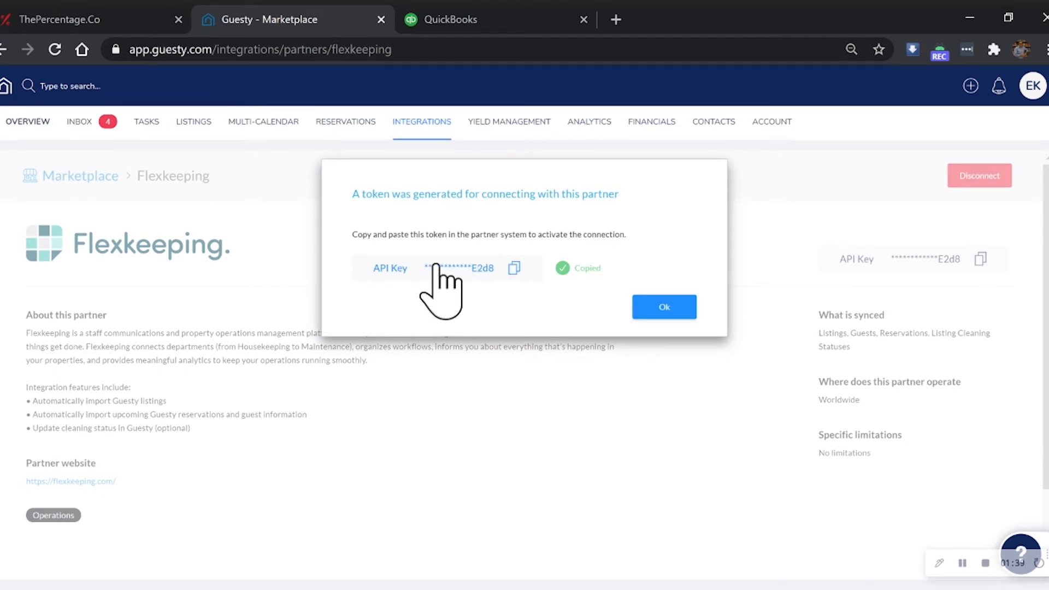
{"action": "left_click", "coordinate": [660, 308]}
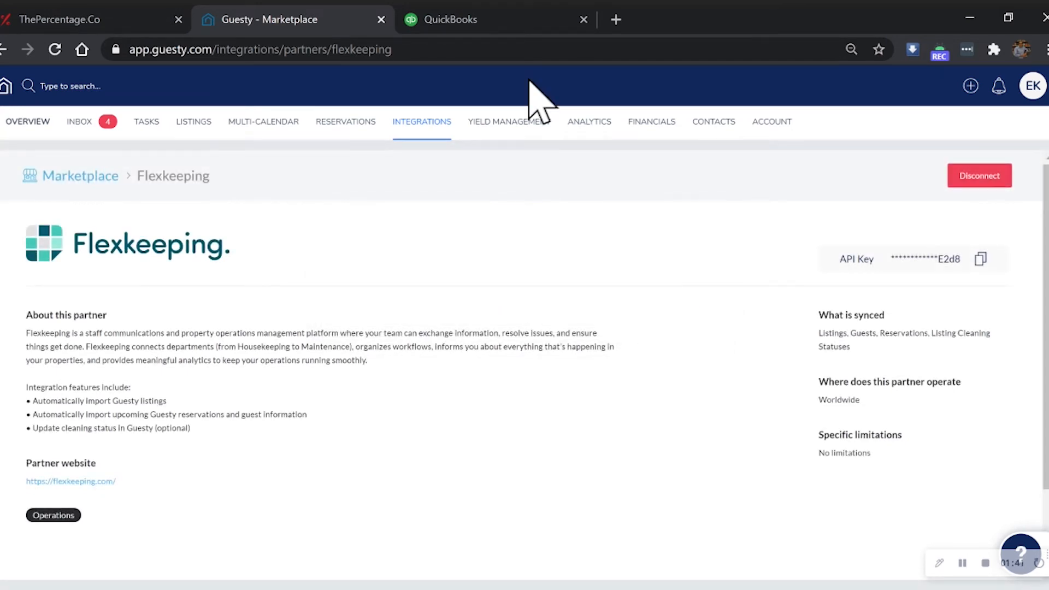
- Back on The Percentage site, replace the API token with the copied key, saving the Guesty settings and connecting the app
{"action": "left_click", "coordinate": [110, 20]}
{"action": "left_click", "coordinate": [395, 255]}
{"action": "key", "text": "ctrl+a"}
{"action": "key", "text": "ctrl+v"}
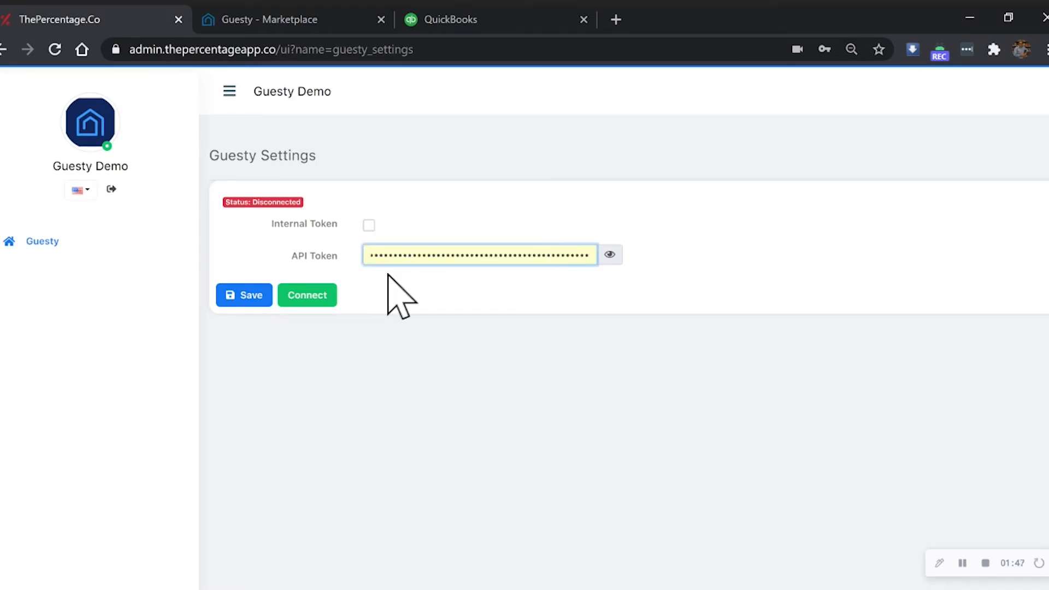
{"action": "left_click", "coordinate": [255, 301]}
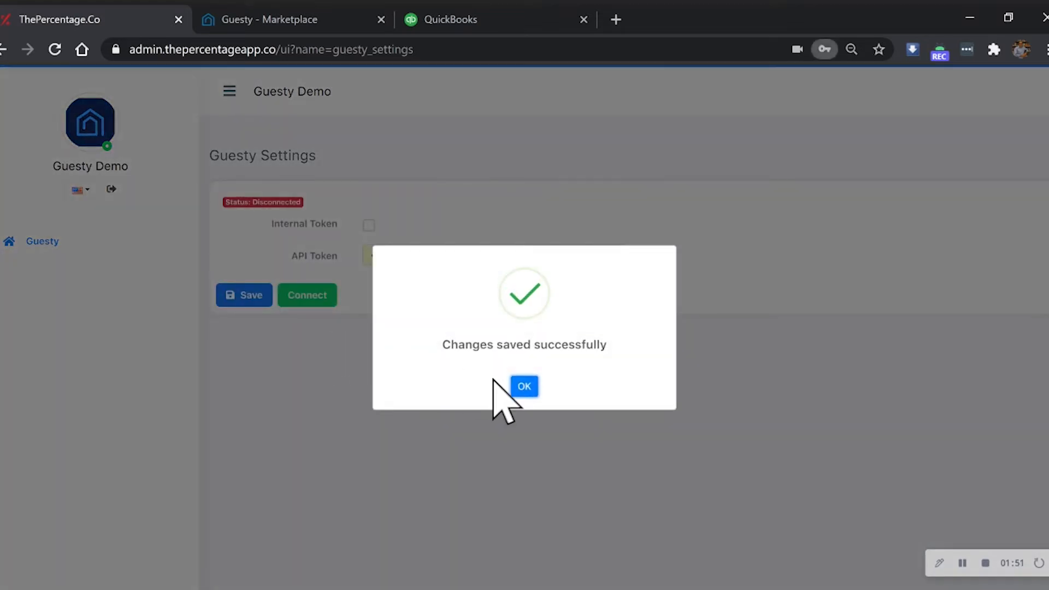
{"action": "left_click", "coordinate": [523, 385]}
{"action": "left_click", "coordinate": [305, 298]}
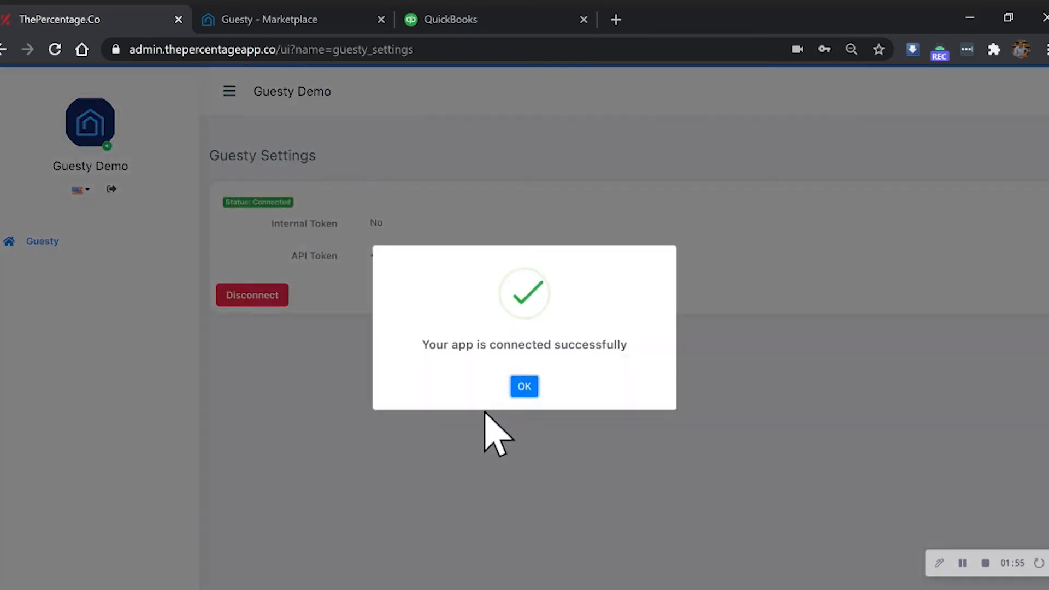
{"action": "left_click", "coordinate": [522, 385]}
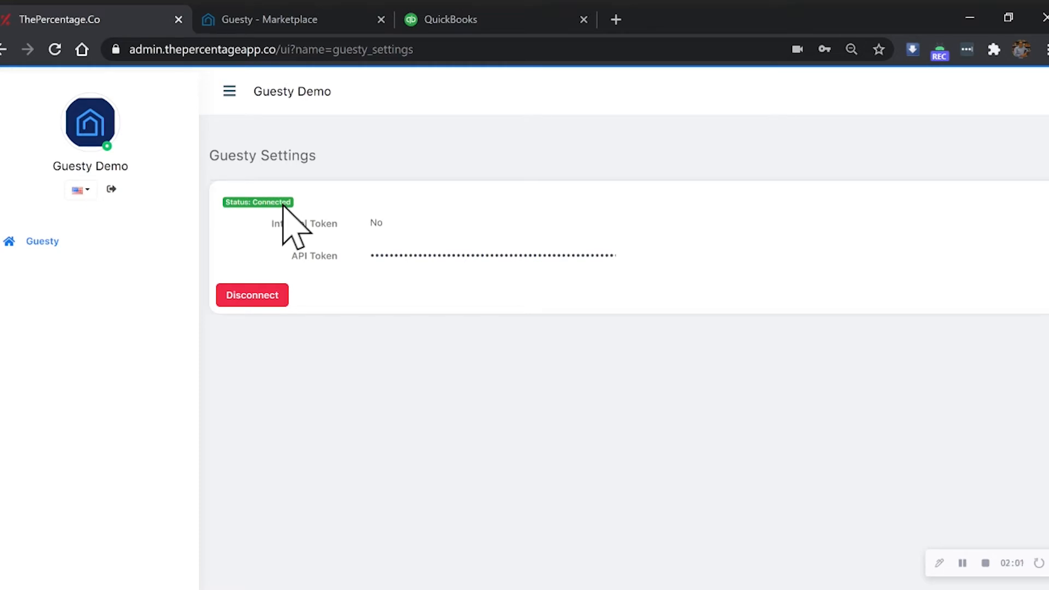
- Connect Quickbooks to the Guesty integration, authorizing it for the company Sandbox Company_US_2
{"action": "left_click", "coordinate": [34, 241]}
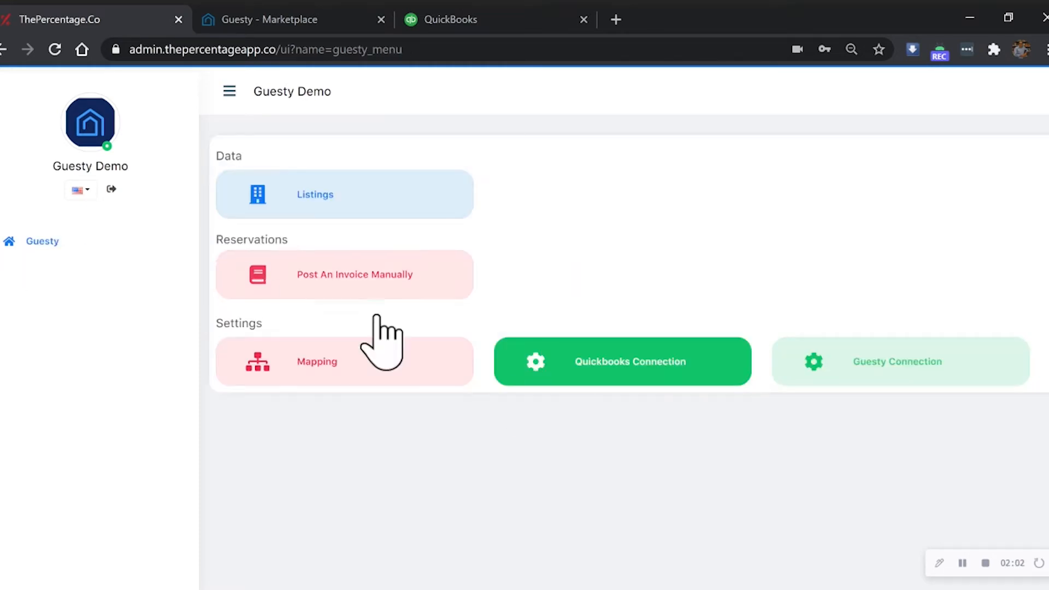
{"action": "left_click", "coordinate": [604, 356]}
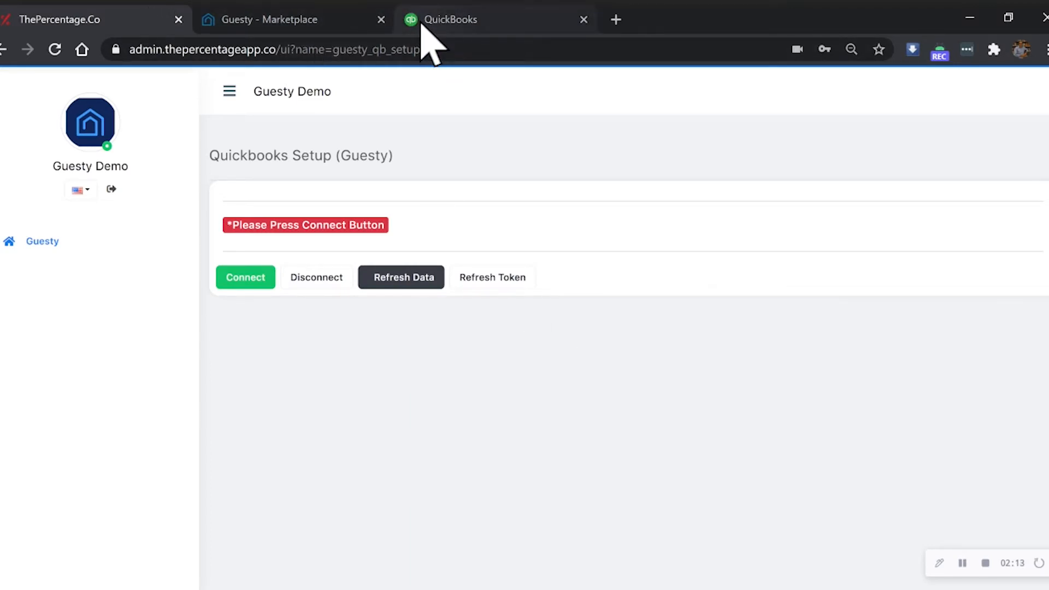
{"action": "left_click", "coordinate": [247, 276]}
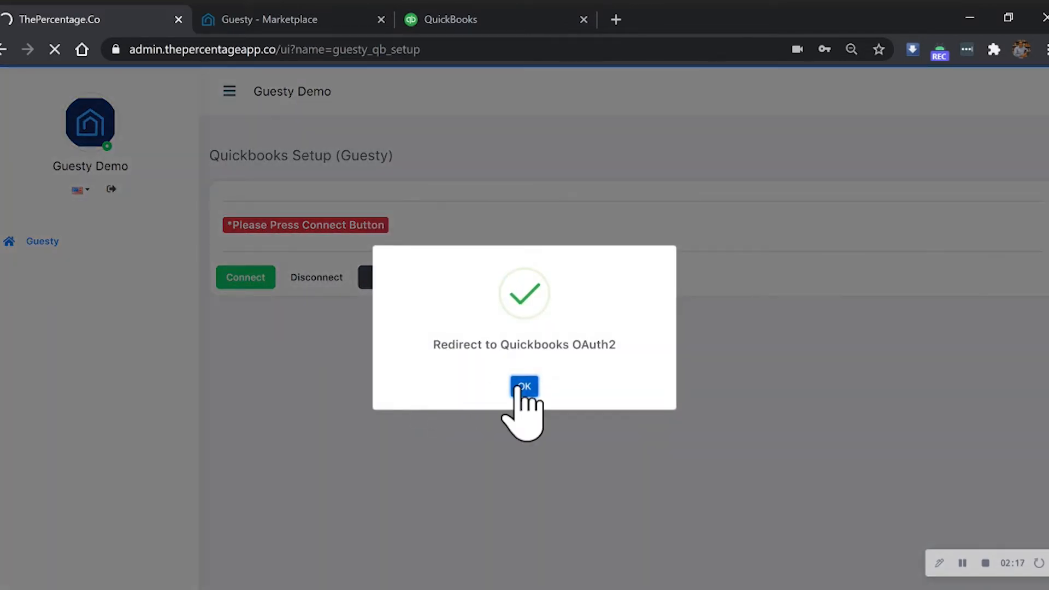
{"action": "left_click", "coordinate": [520, 384]}
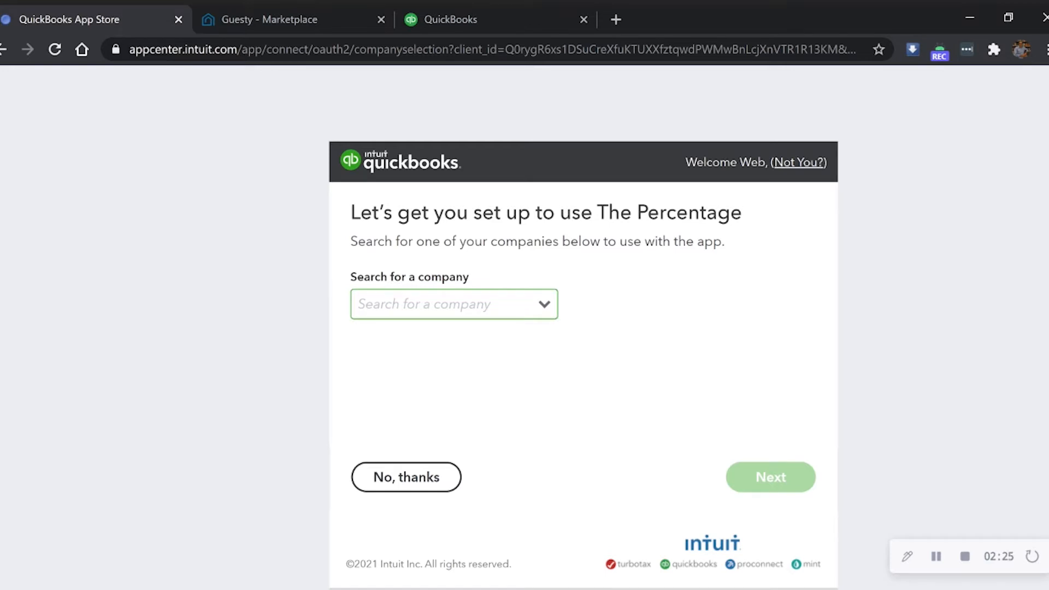
{"action": "left_click", "coordinate": [542, 307]}
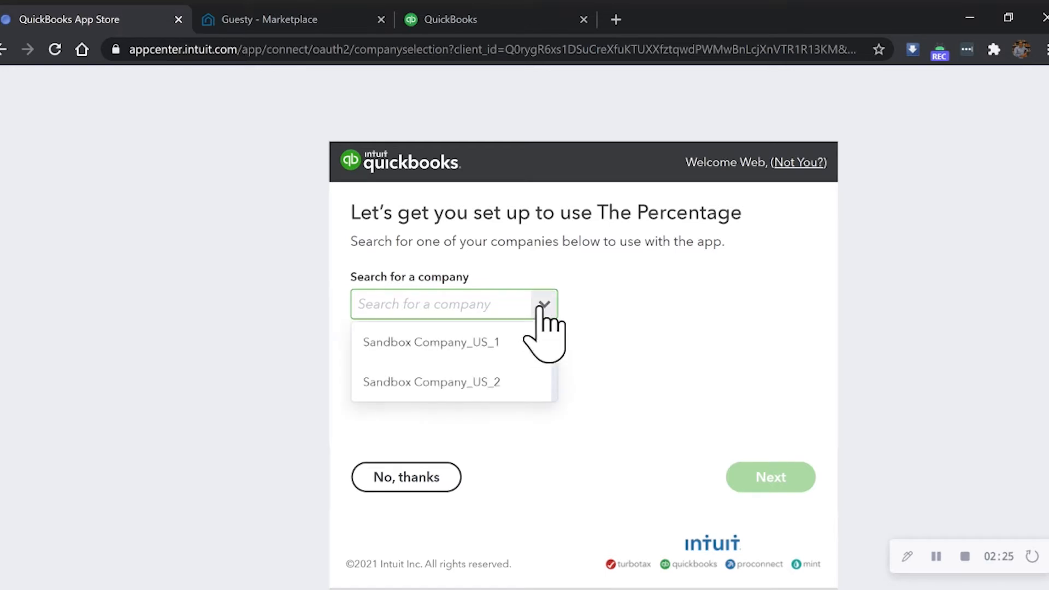
{"action": "left_click", "coordinate": [483, 383]}
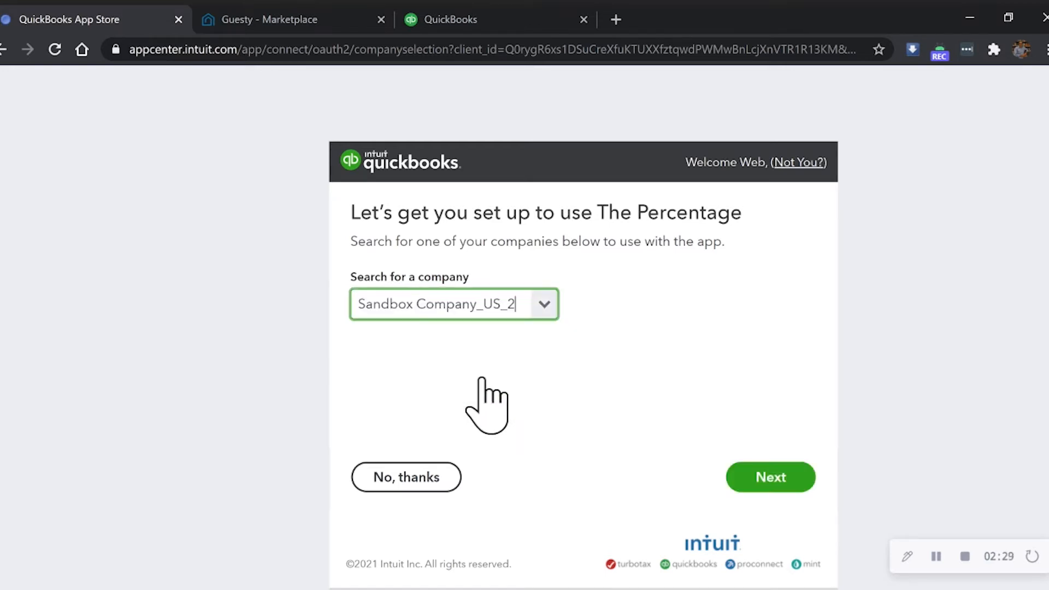
{"action": "left_click", "coordinate": [778, 479]}
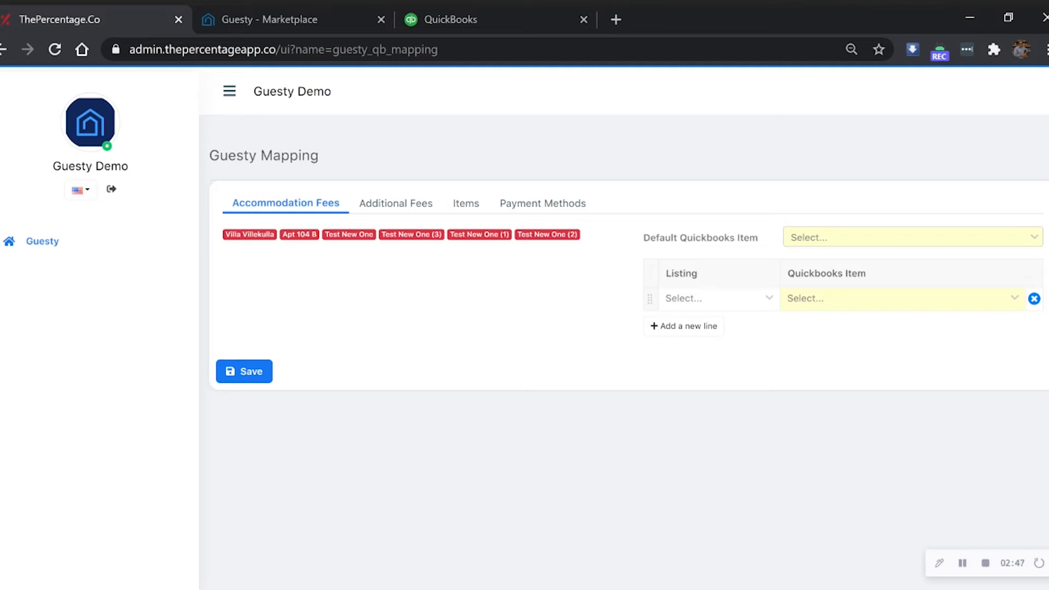
- Examine the Guesty mapping options for additional fees, items and payment methods, ending on the accommodation fees
{"action": "left_click", "coordinate": [44, 243]}
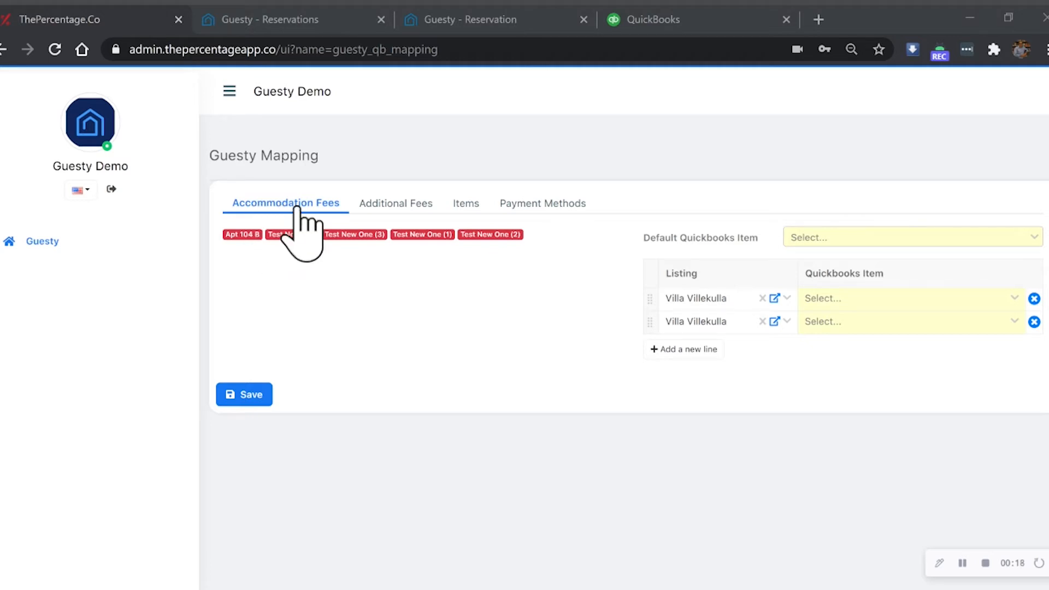
{"action": "left_click", "coordinate": [378, 205]}
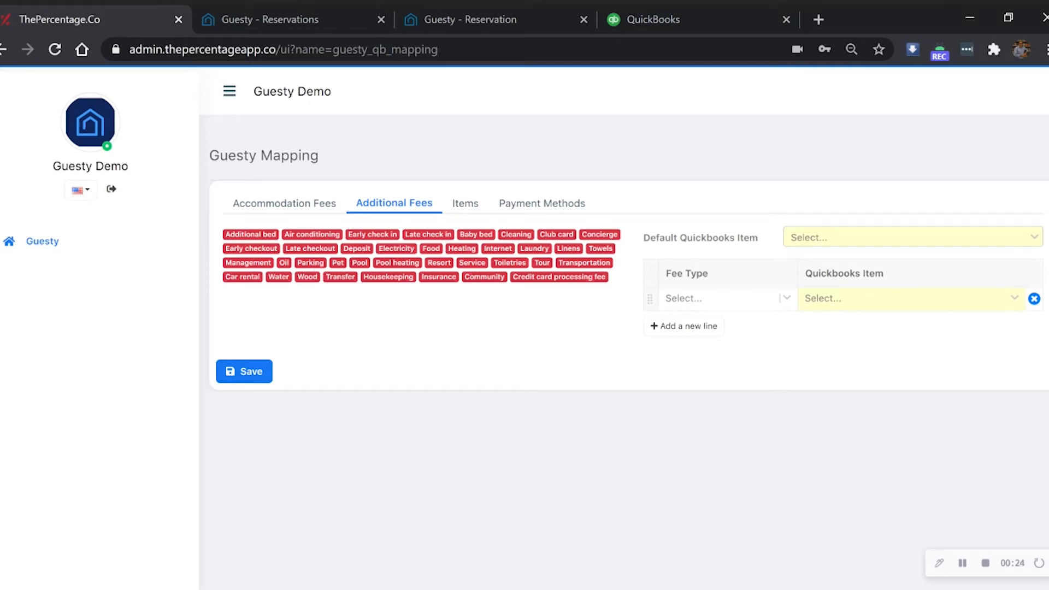
{"action": "left_click", "coordinate": [461, 208]}
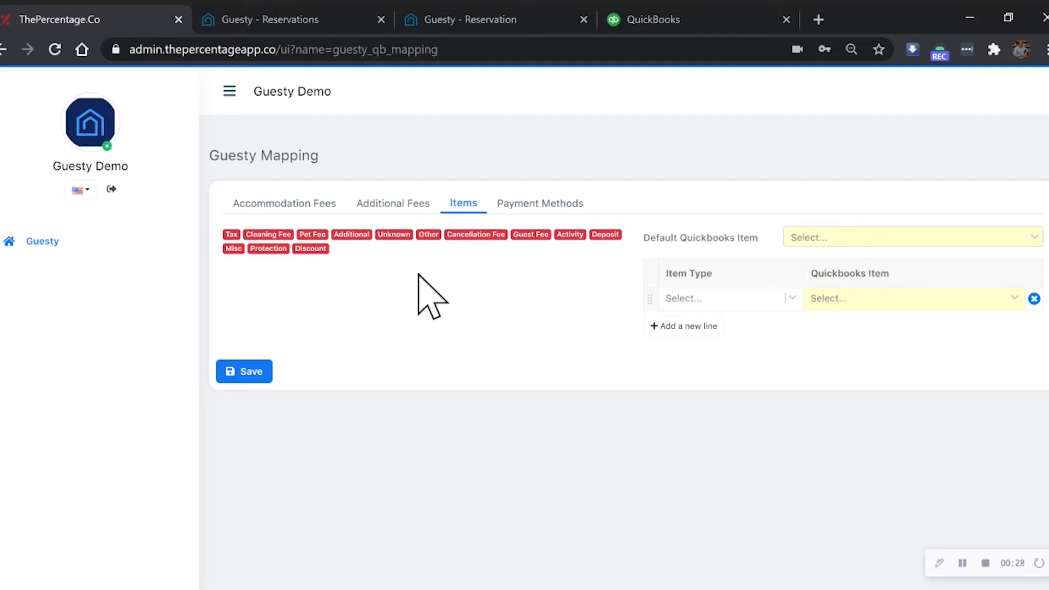
{"action": "left_click", "coordinate": [523, 206]}
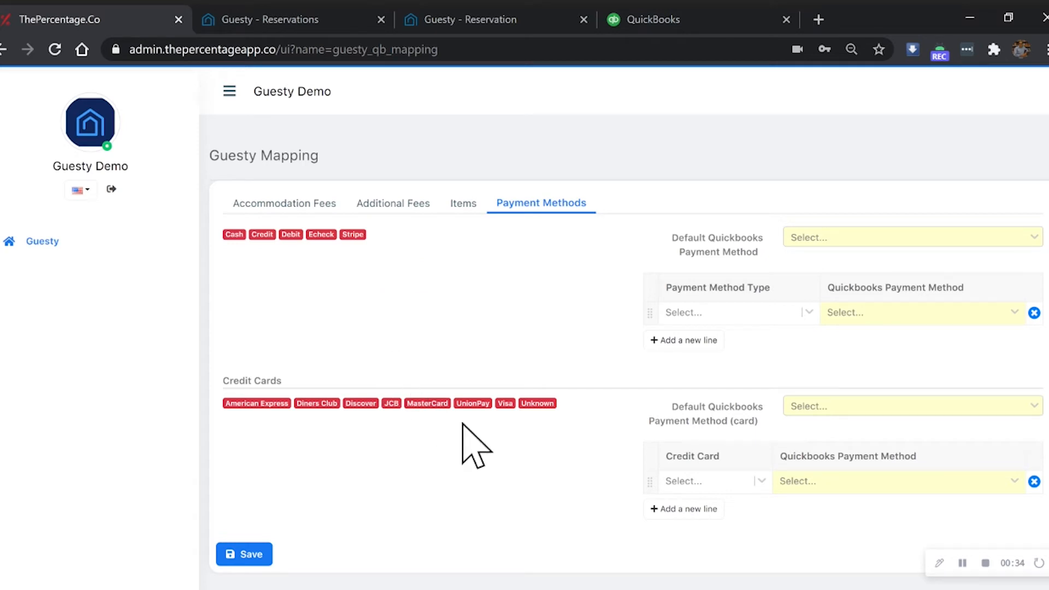
{"action": "left_click", "coordinate": [299, 207]}
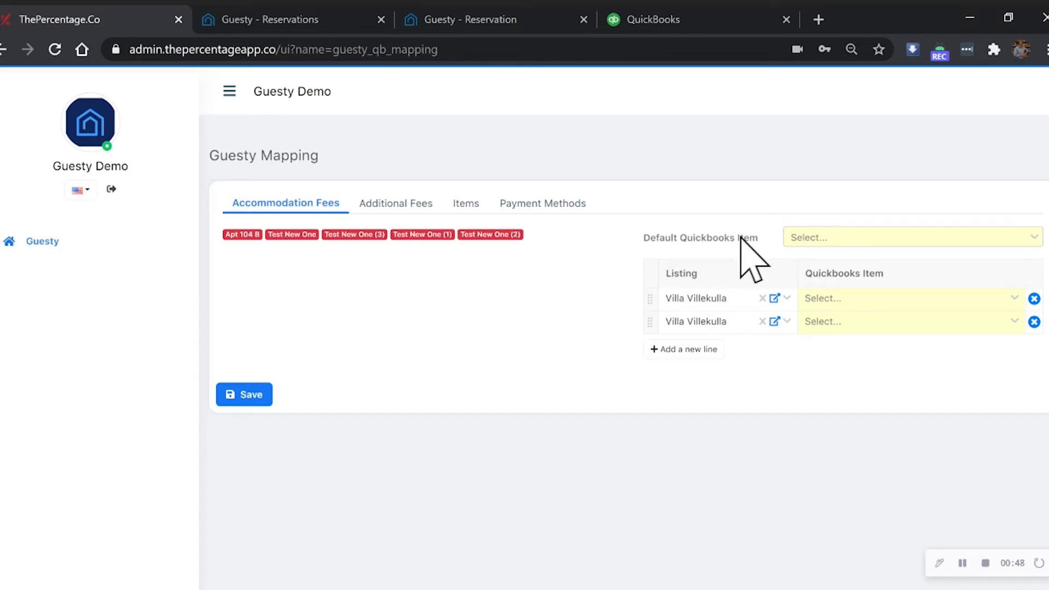
- Clear and delete both existing Villa Villekulla lines from the accommodation fees mapping
{"action": "left_click", "coordinate": [763, 299]}
{"action": "left_click", "coordinate": [763, 321]}
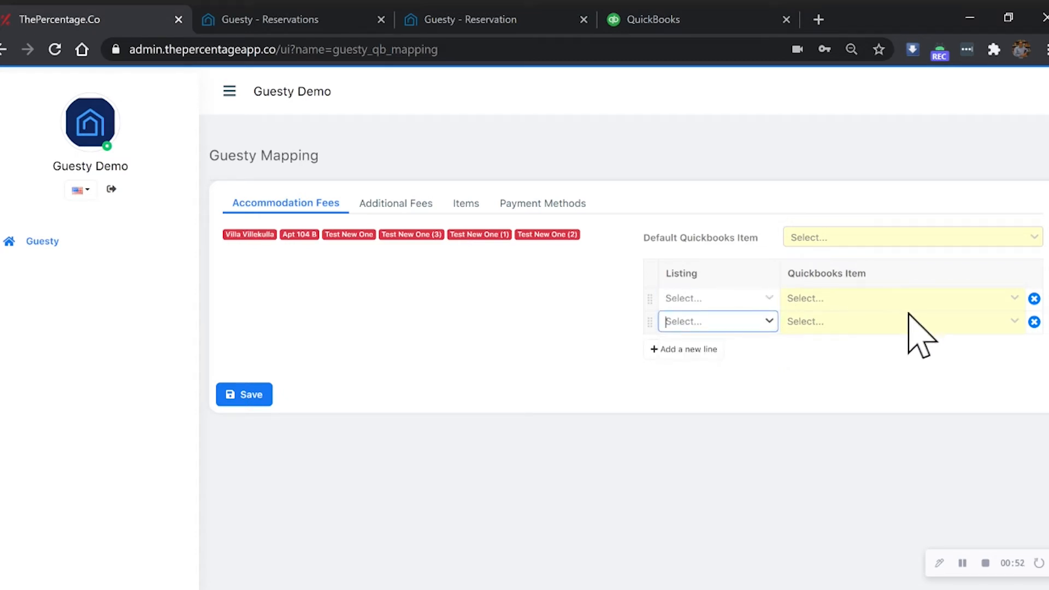
{"action": "left_click", "coordinate": [1034, 322]}
{"action": "left_click", "coordinate": [1034, 298]}
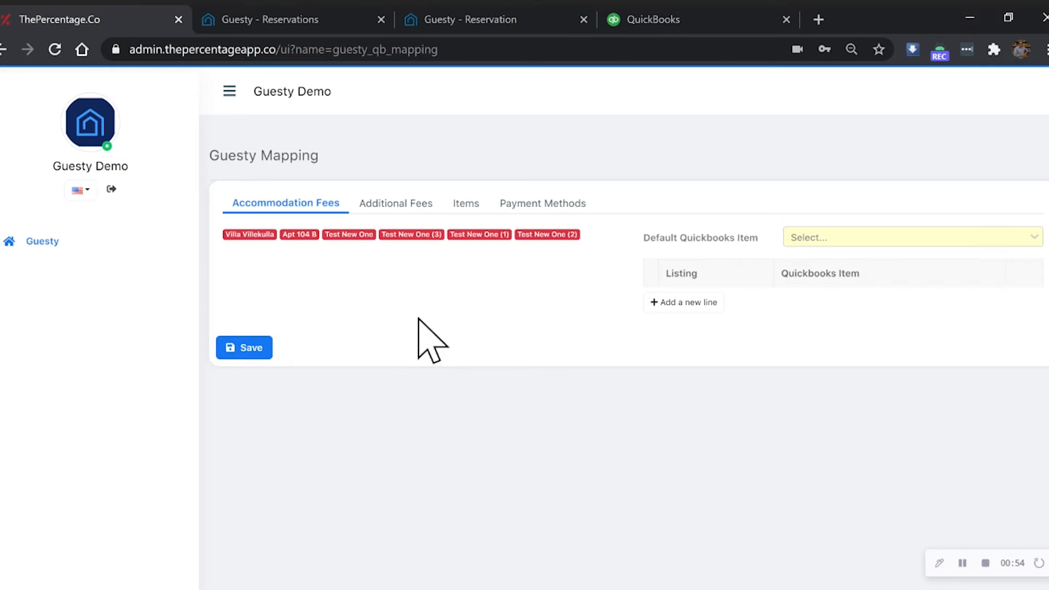
- Set the default Quickbooks item to Concrete and add a mapping line for the Villa Villekulla listing
{"action": "left_click", "coordinate": [849, 239]}
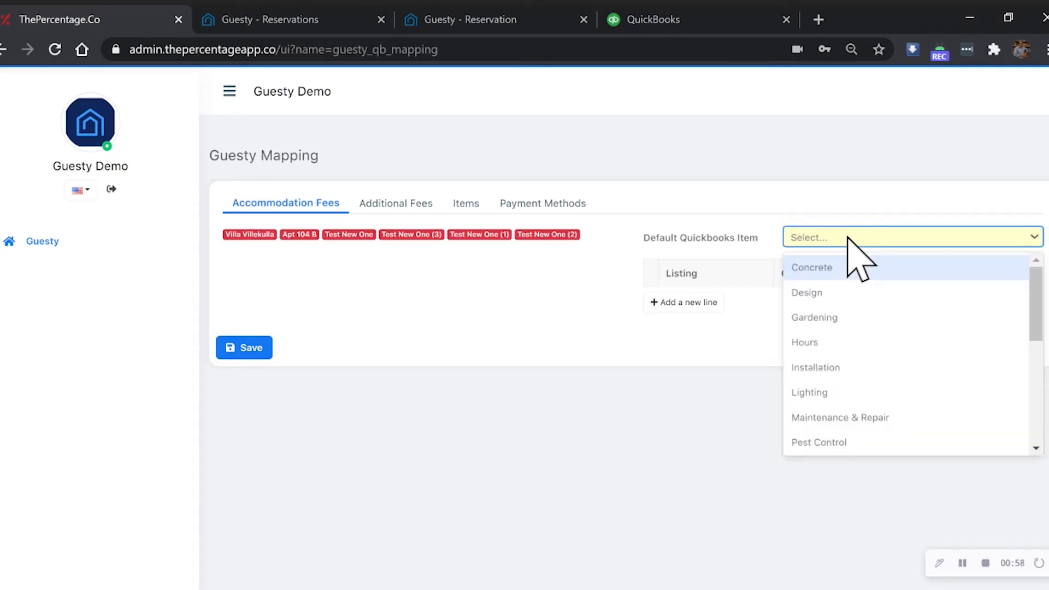
{"action": "left_click", "coordinate": [844, 269]}
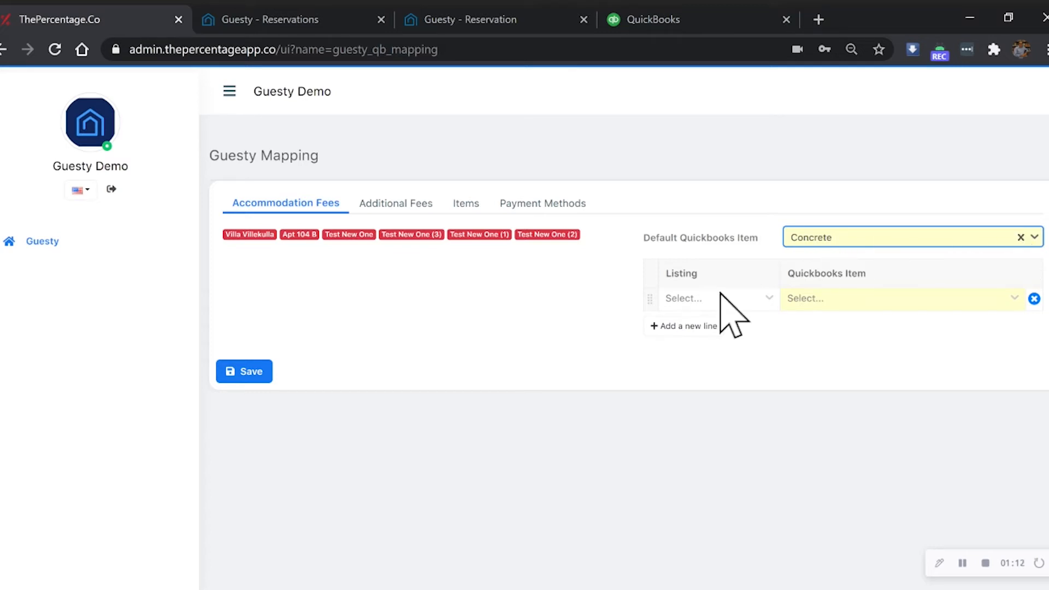
{"action": "left_click", "coordinate": [697, 300]}
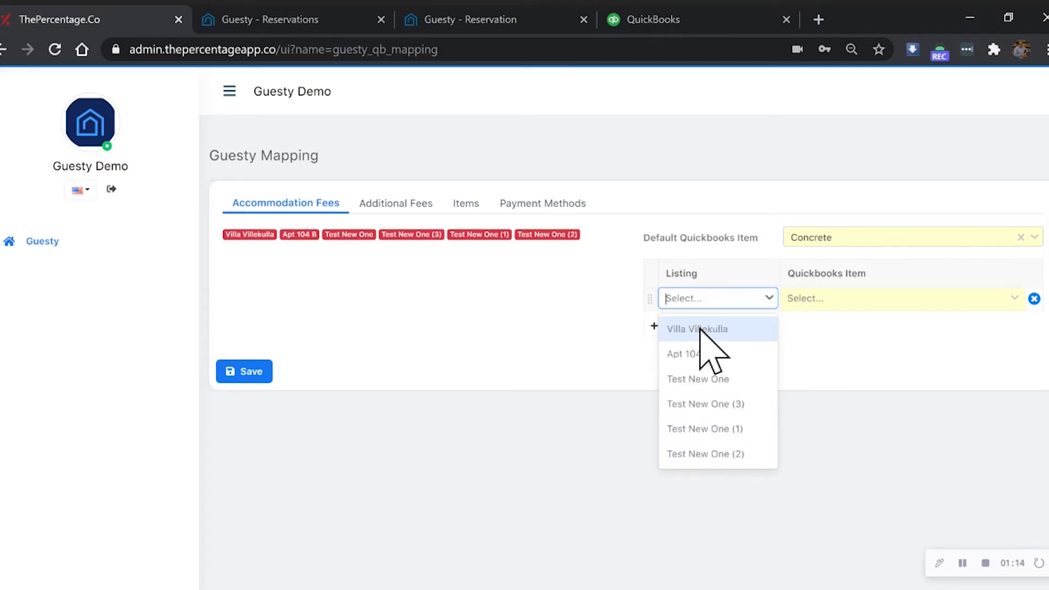
{"action": "left_click", "coordinate": [702, 328]}
- Add two more mapping lines, clear their duplicate Villa Villekulla listings and assign Apt 104 B to the second line
{"action": "left_click", "coordinate": [687, 328]}
{"action": "left_click", "coordinate": [694, 323]}
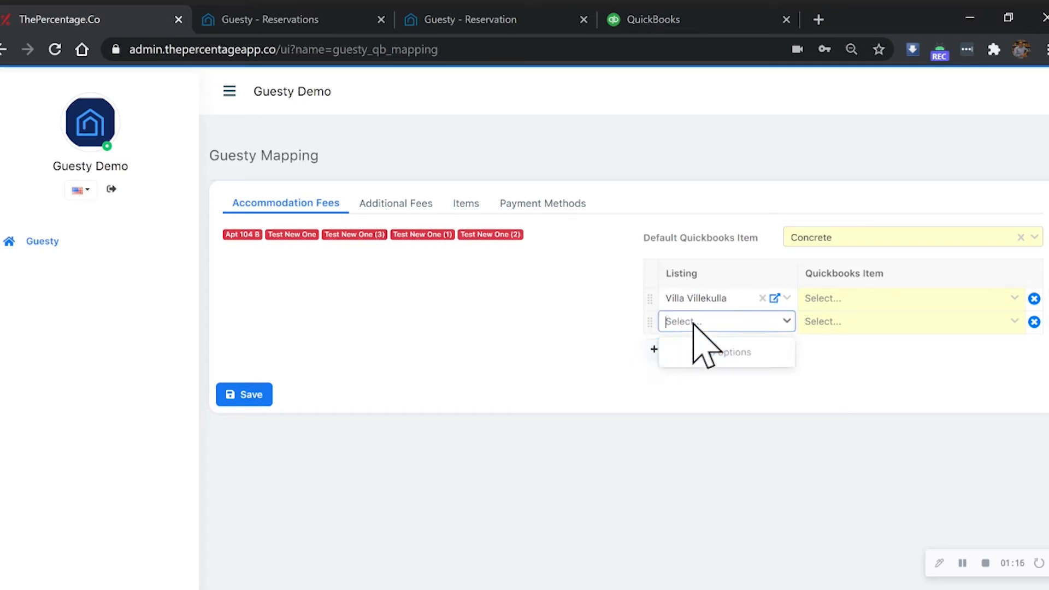
{"action": "left_click", "coordinate": [704, 351]}
{"action": "left_click", "coordinate": [704, 351]}
{"action": "left_click", "coordinate": [704, 351]}
{"action": "left_click", "coordinate": [698, 372]}
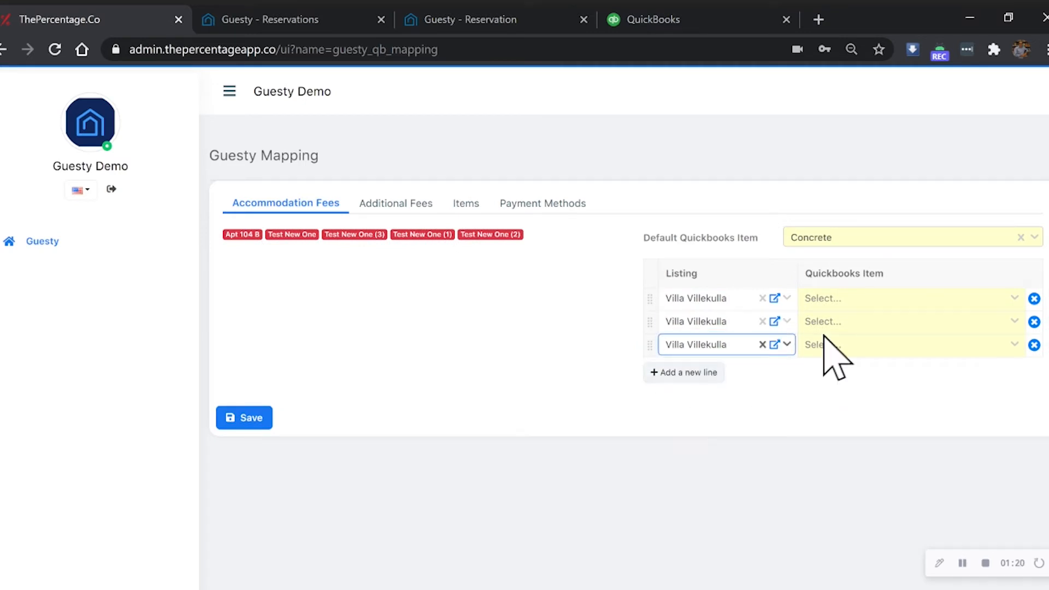
{"action": "left_click", "coordinate": [762, 322]}
{"action": "left_click", "coordinate": [762, 344]}
{"action": "left_click", "coordinate": [728, 322]}
{"action": "left_click", "coordinate": [730, 375]}
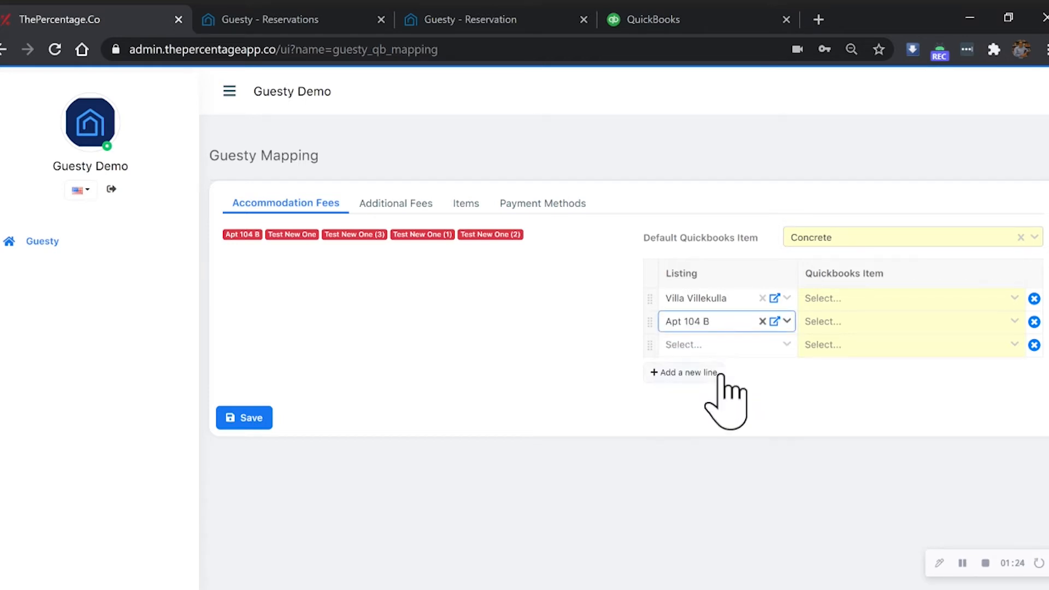
- Assign Test New One to the third mapping line and add a fourth line for Test New One (3)
{"action": "left_click", "coordinate": [712, 352]}
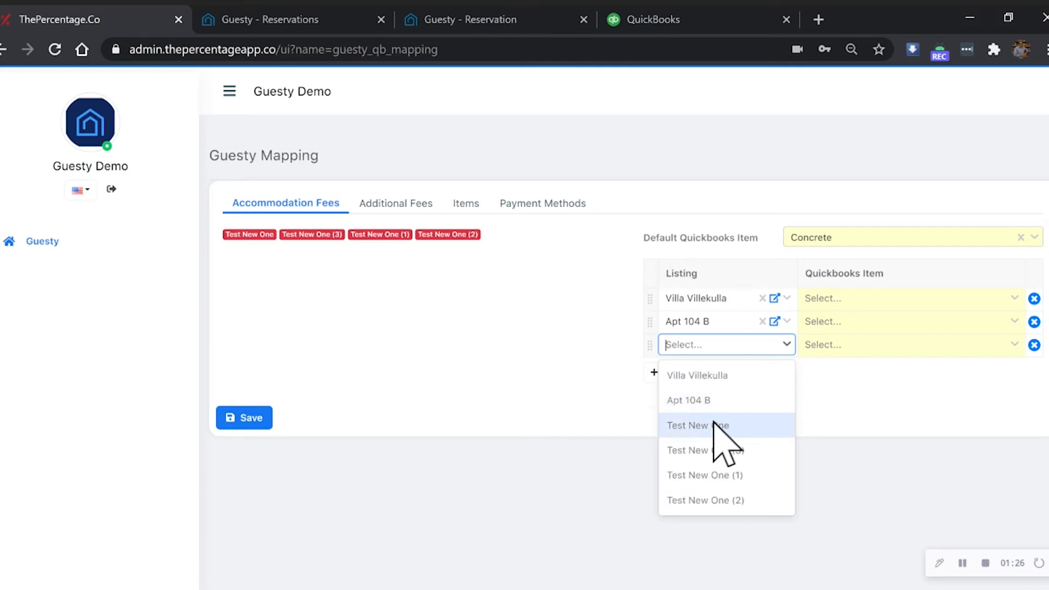
{"action": "left_click", "coordinate": [711, 423]}
{"action": "left_click", "coordinate": [703, 372]}
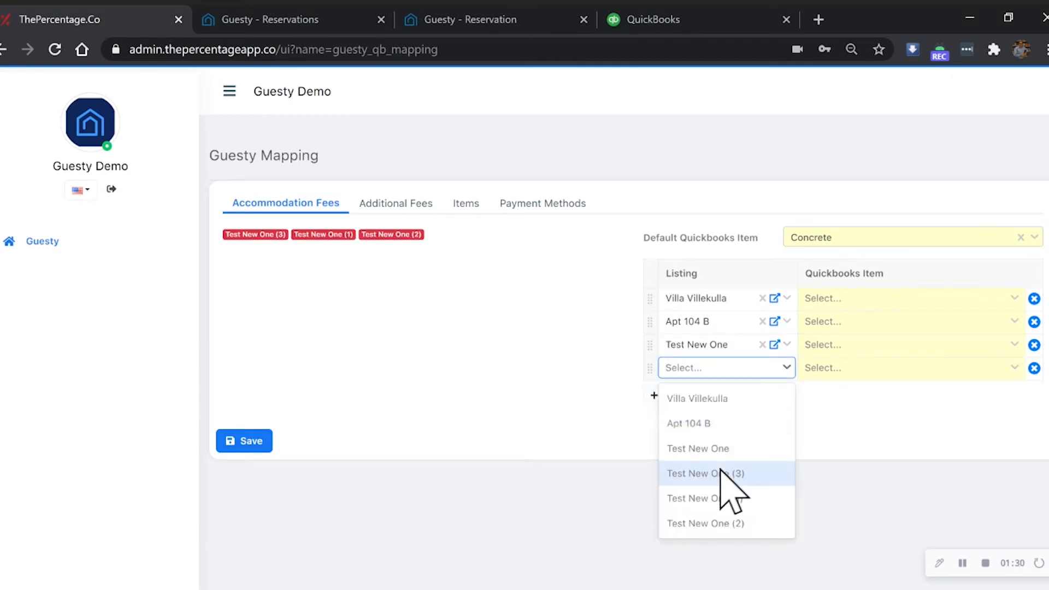
{"action": "left_click", "coordinate": [720, 473]}
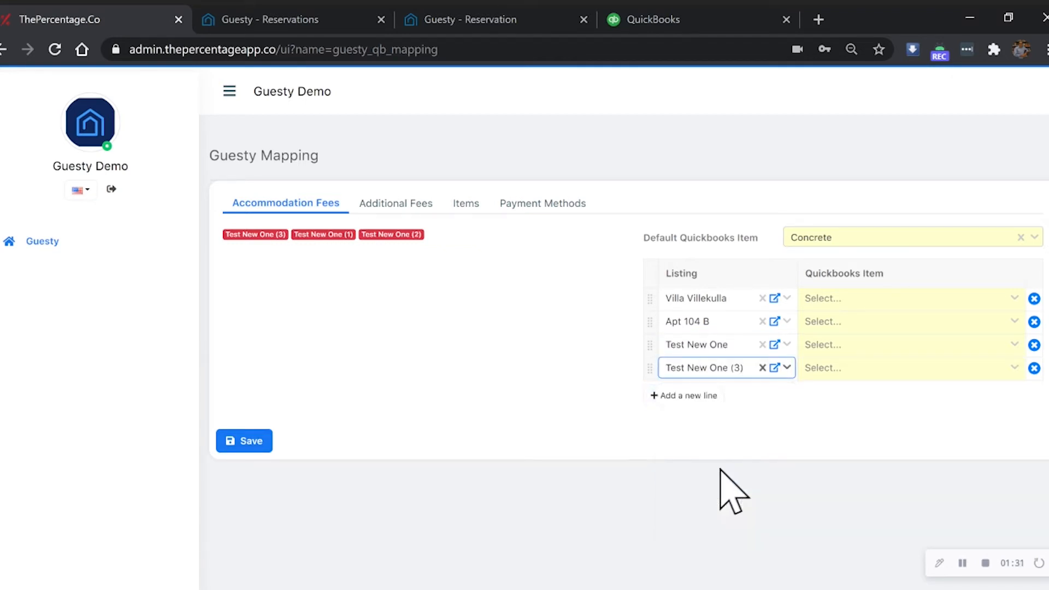
- Add two more accommodation fee mapping lines for the listings Test New One (1) and Test New One (2)
{"action": "left_click", "coordinate": [702, 396]}
{"action": "left_click", "coordinate": [713, 391]}
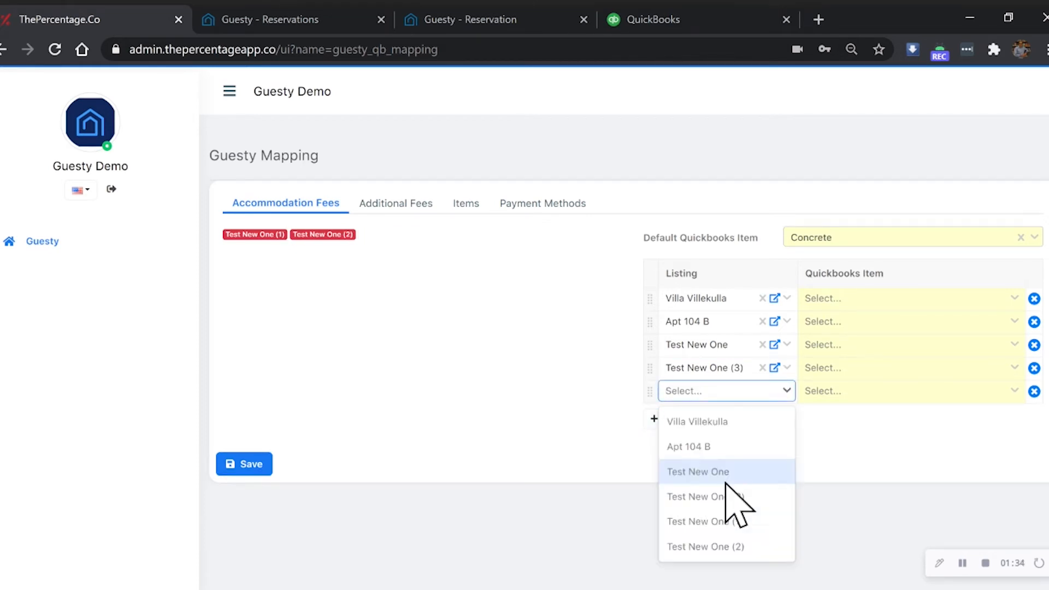
{"action": "left_click", "coordinate": [732, 522]}
{"action": "left_click", "coordinate": [710, 419]}
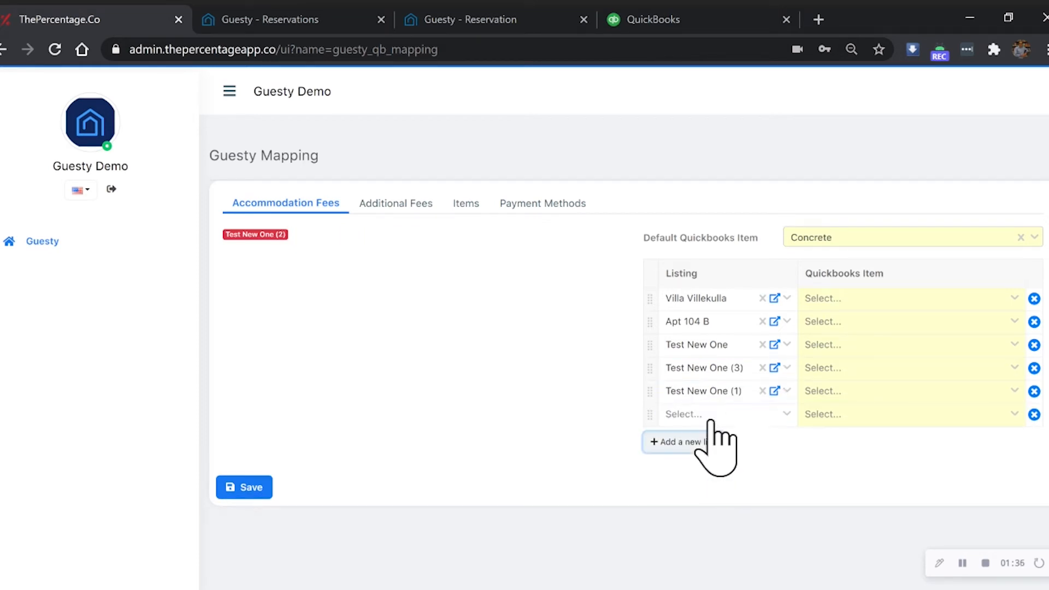
{"action": "left_click", "coordinate": [704, 411]}
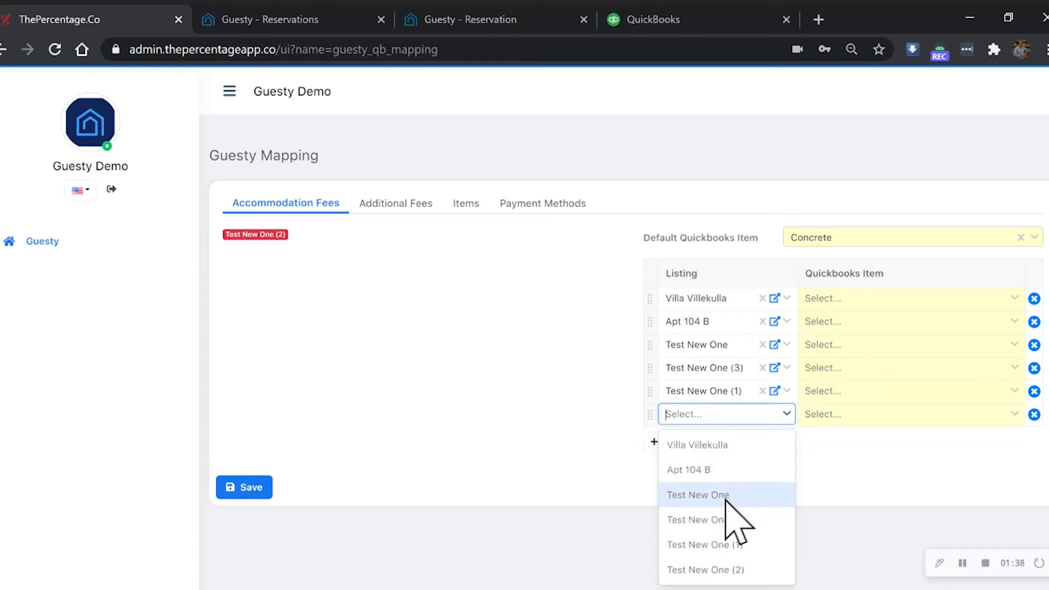
{"action": "left_click", "coordinate": [776, 571]}
- Map Villa Villekulla to the Quickbooks item Concrete, Apt 104 B to Design and Test New One to Gardening
{"action": "left_click", "coordinate": [850, 298]}
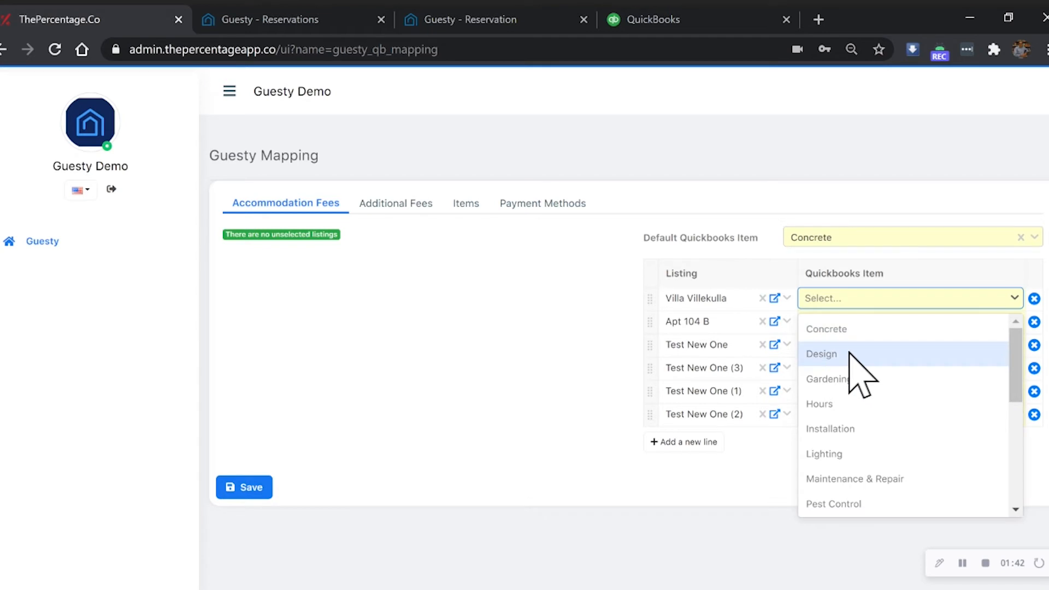
{"action": "left_click", "coordinate": [849, 331]}
{"action": "left_click", "coordinate": [845, 323]}
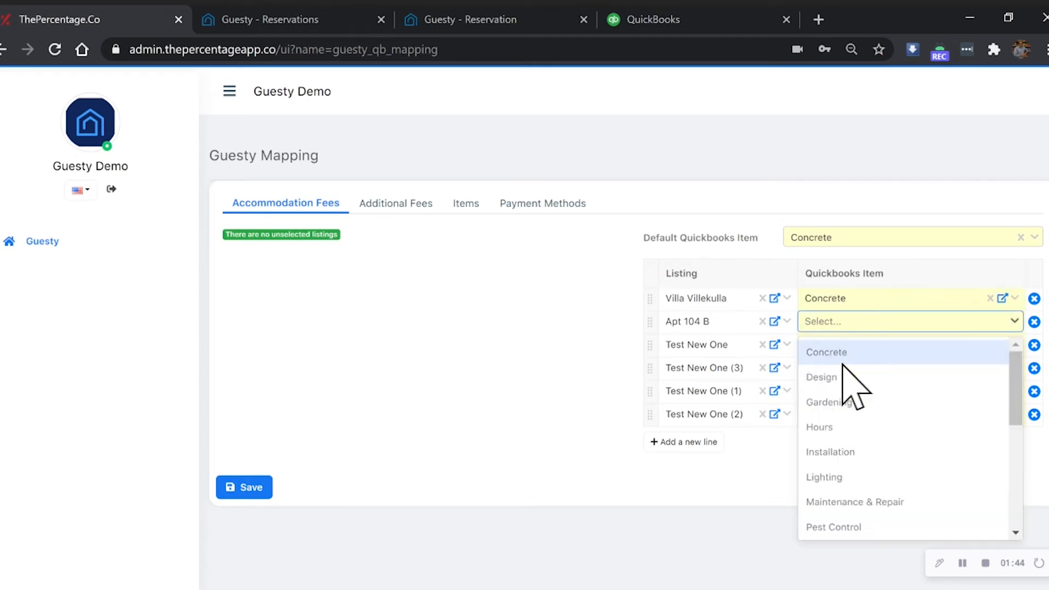
{"action": "left_click", "coordinate": [838, 375]}
{"action": "left_click", "coordinate": [840, 345]}
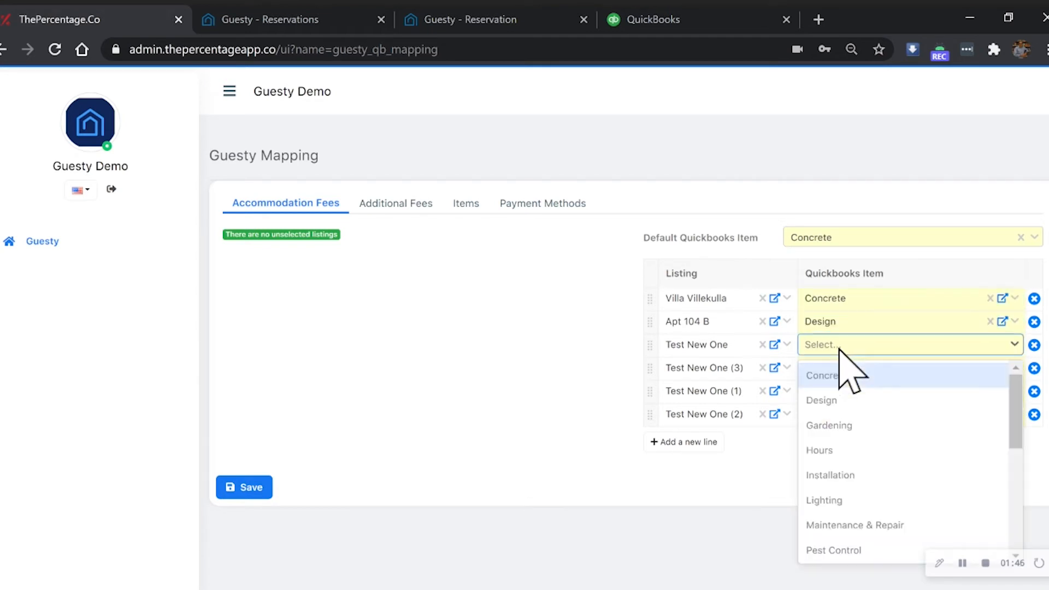
{"action": "left_click", "coordinate": [840, 420]}
- Map Test New One (3) to the Quickbooks item Hours, Test New One (1) to Installation and Test New One (2) to Lighting
{"action": "left_click", "coordinate": [831, 367]}
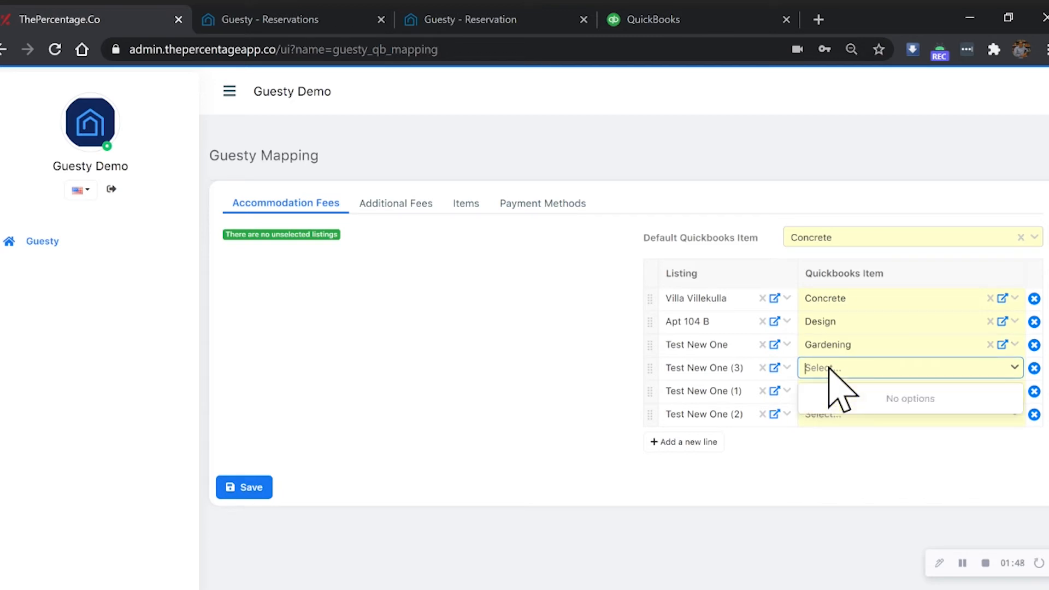
{"action": "left_click", "coordinate": [844, 471]}
{"action": "left_click", "coordinate": [836, 392]}
{"action": "left_click", "coordinate": [847, 536]}
{"action": "left_click", "coordinate": [831, 427]}
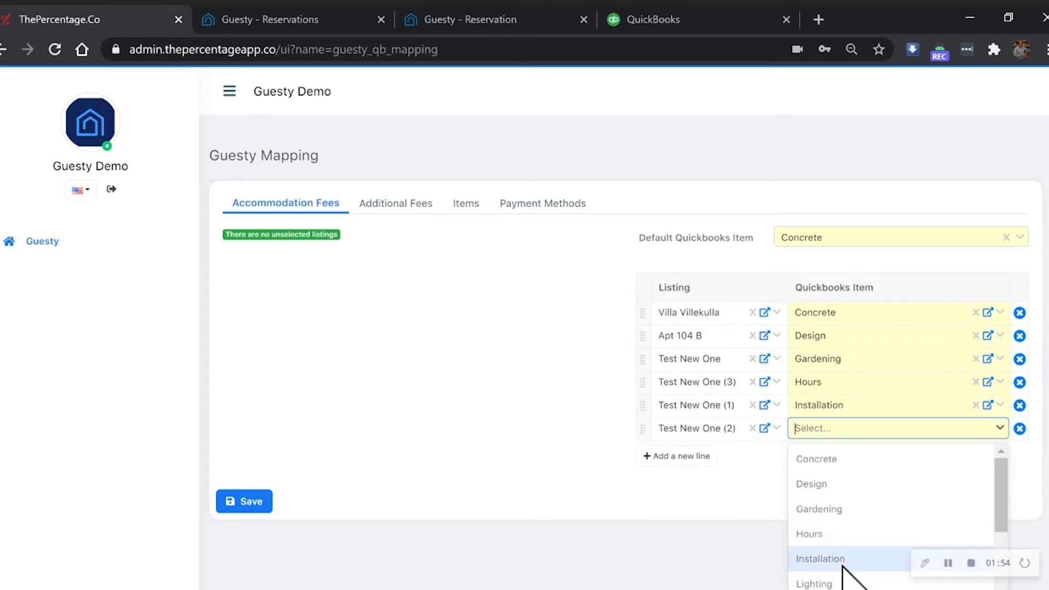
{"action": "left_click", "coordinate": [844, 582]}
- Save the accommodation fees mapping and dismiss the confirmation
{"action": "left_click", "coordinate": [252, 487]}
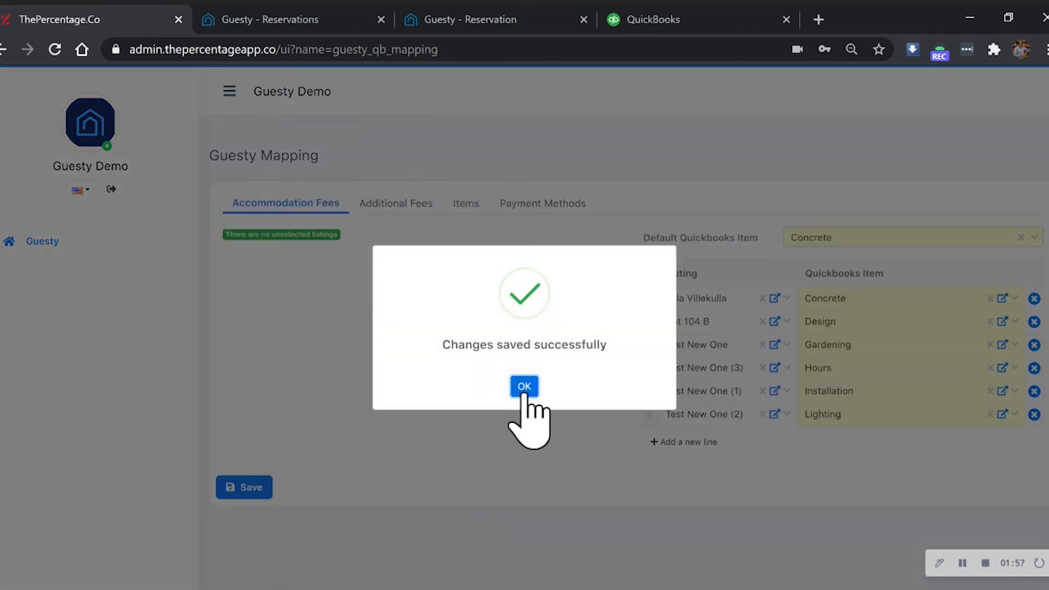
{"action": "left_click", "coordinate": [524, 387]}
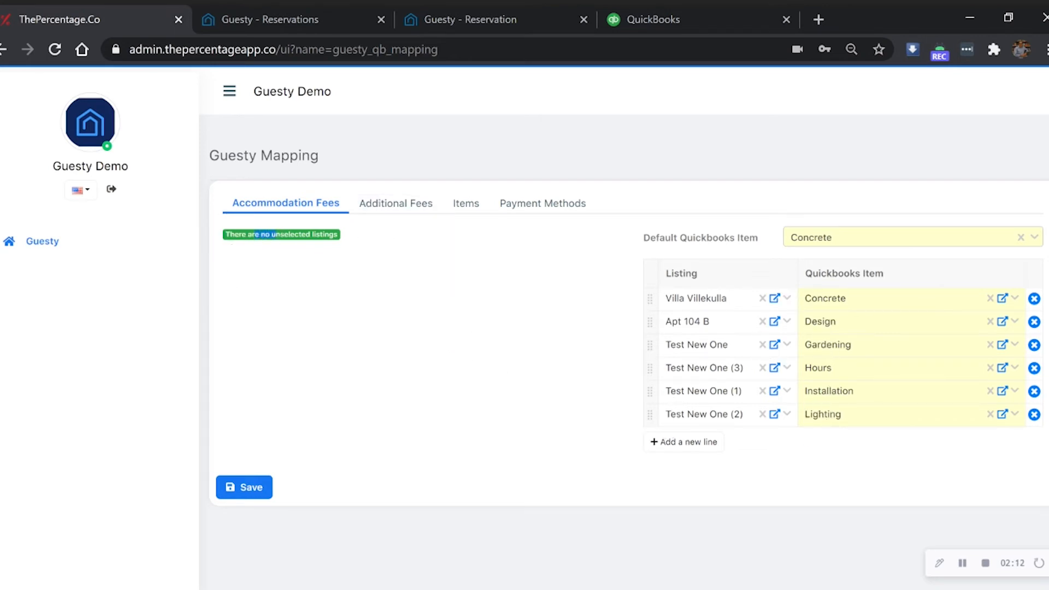
{"action": "left_click", "coordinate": [363, 312]}
- Set the default Quickbooks item for additional fees to Installation
{"action": "left_click", "coordinate": [392, 204]}
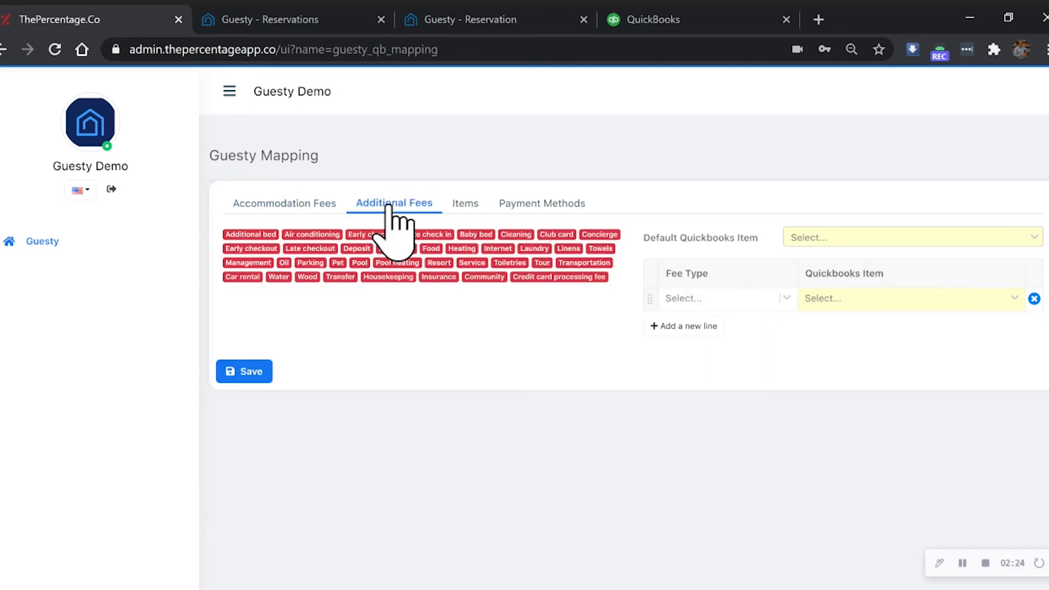
{"action": "left_click", "coordinate": [836, 239]}
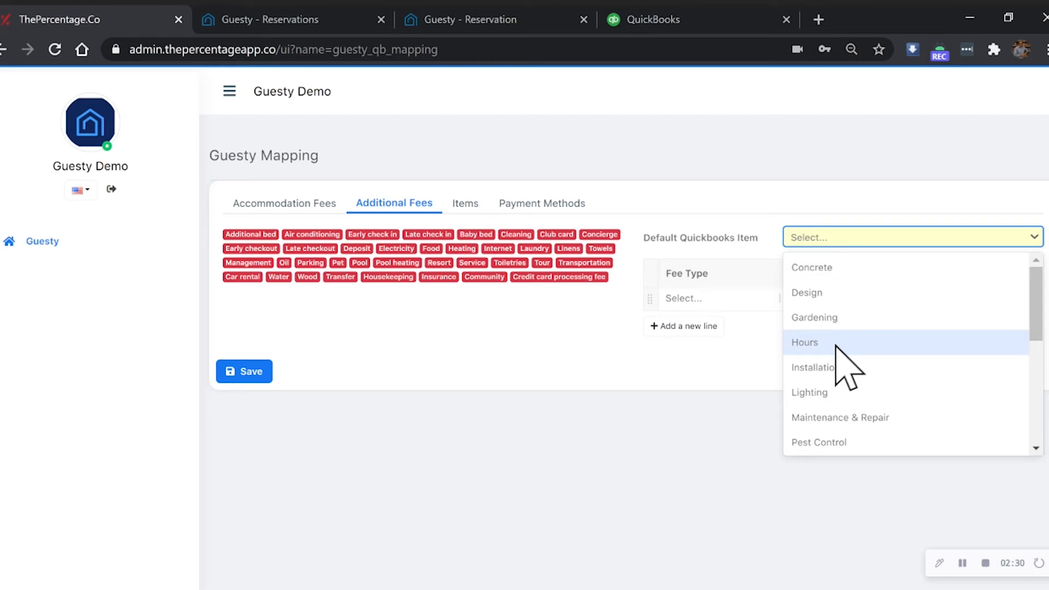
{"action": "left_click", "coordinate": [837, 365]}
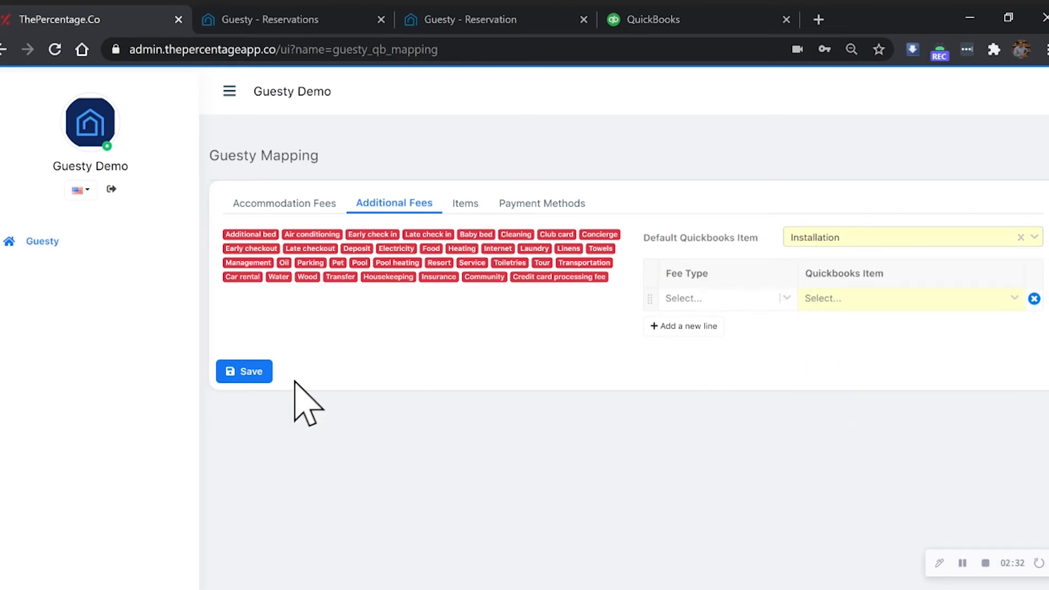
- Open the Items mapping and search the default Quickbooks item choices for "tax" and "revenue"
{"action": "left_click", "coordinate": [461, 204]}
{"action": "left_click", "coordinate": [844, 243]}
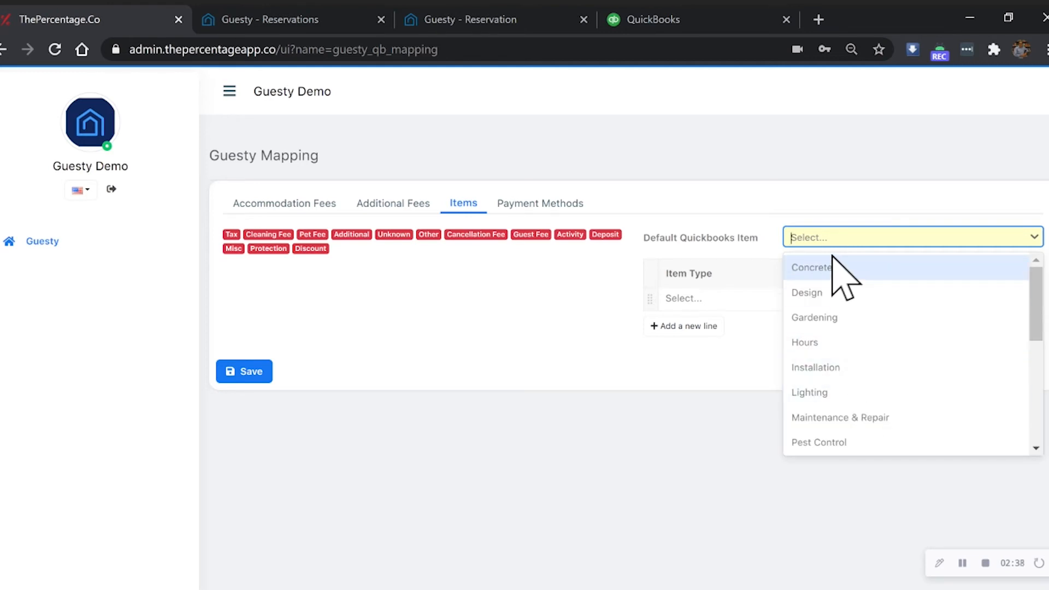
{"action": "type", "text": "tax"}
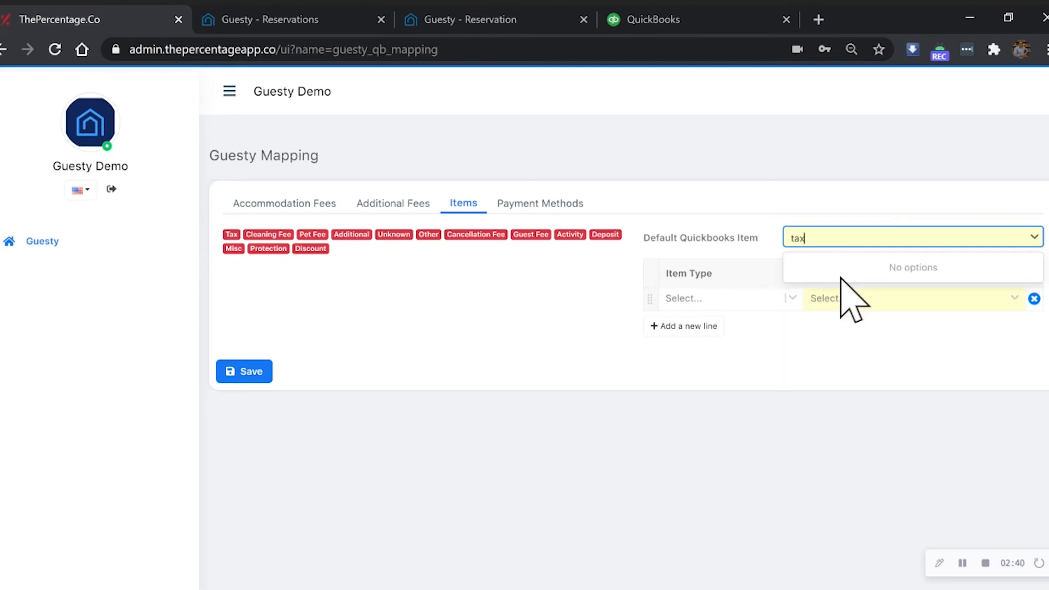
{"action": "key", "text": "BackSpace"}
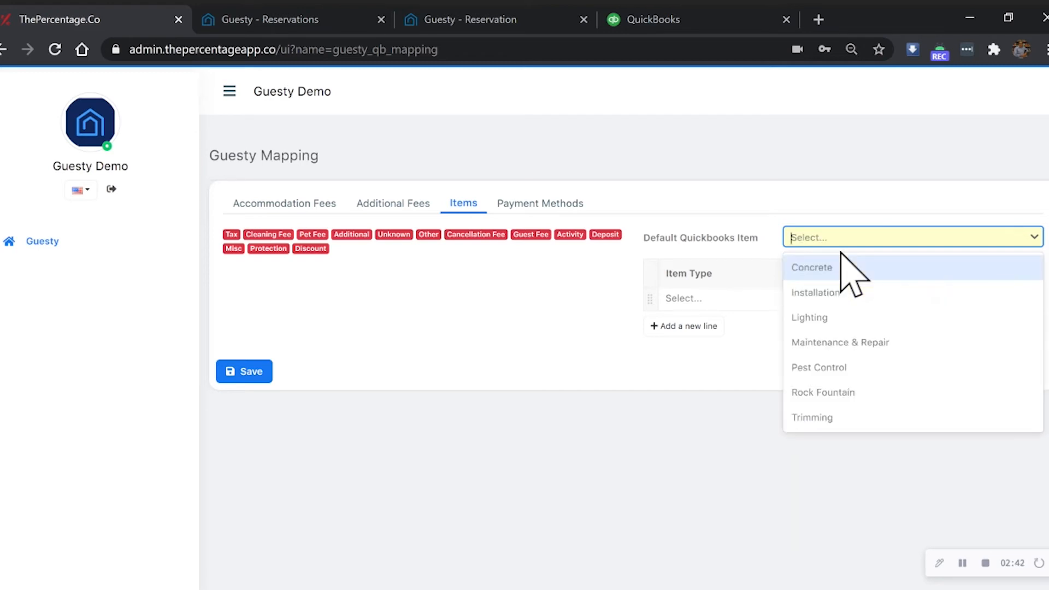
{"action": "type", "text": "revenue"}
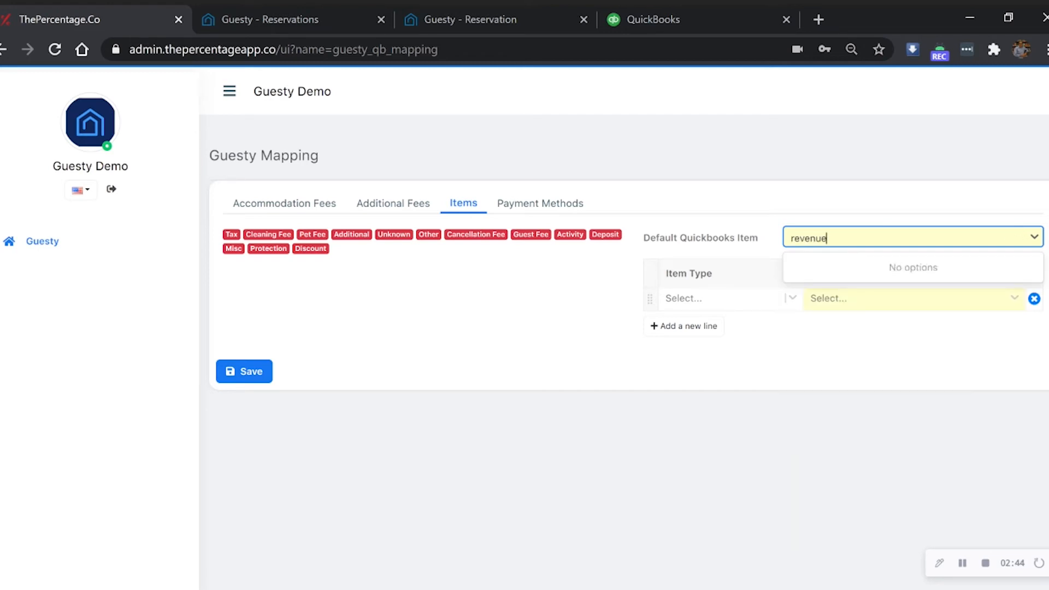
{"action": "left_click", "coordinate": [839, 234]}
- Set the default Quickbooks item for the Items mapping to Trimming
{"action": "left_click", "coordinate": [838, 236]}
{"action": "scroll", "coordinate": [860, 445], "scroll_direction": "down", "scroll_amount": 5}
{"action": "left_click", "coordinate": [839, 438]}
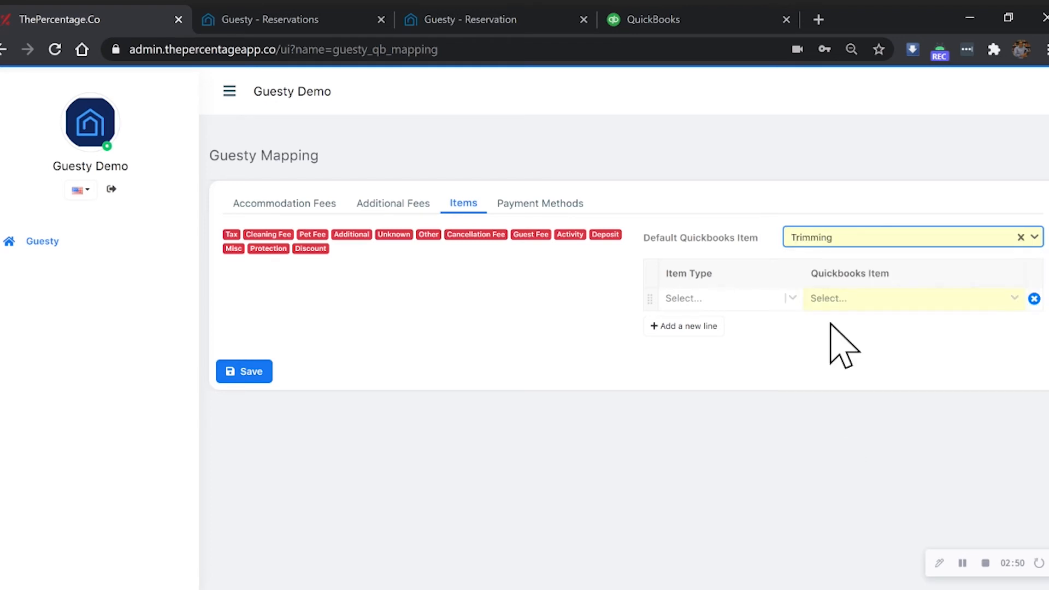
{"action": "left_click", "coordinate": [520, 374]}
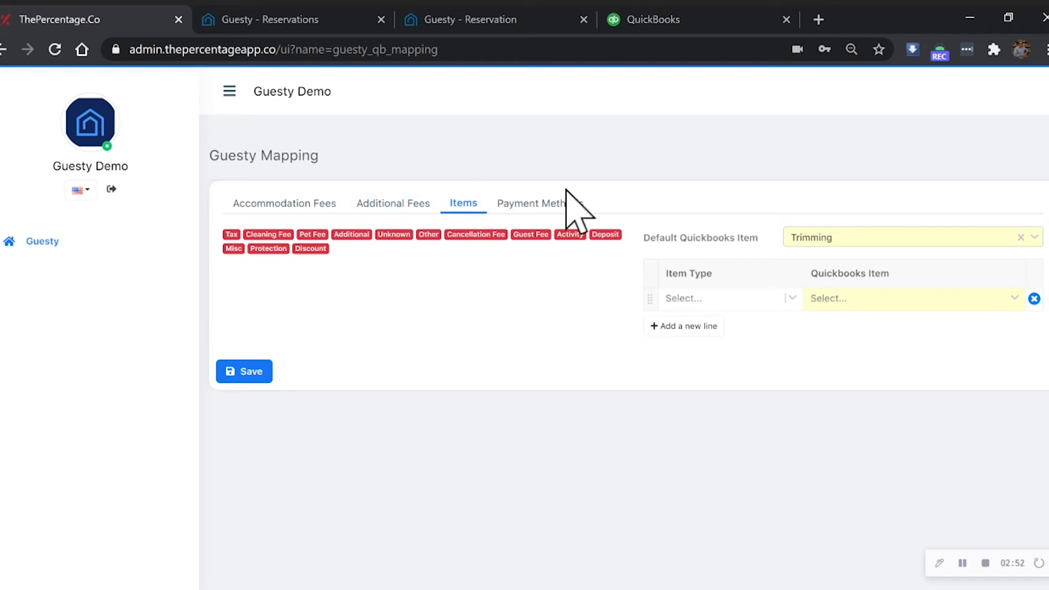
- Set the default Quickbooks payment method in the payment methods mapping to Cash
{"action": "left_click", "coordinate": [562, 207]}
{"action": "left_click", "coordinate": [817, 238]}
{"action": "type", "text": "cas"}
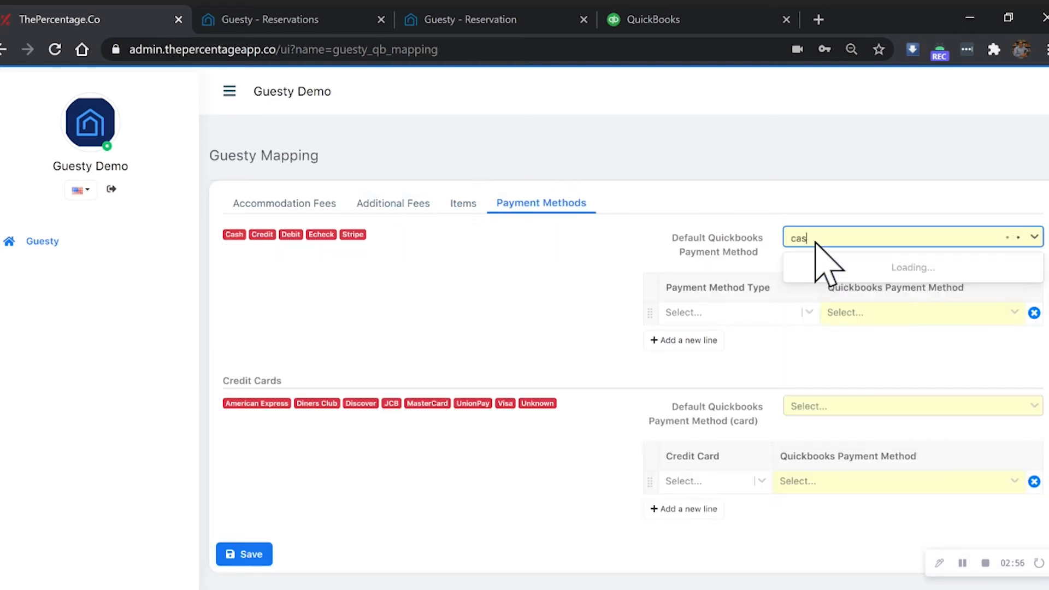
{"action": "left_click", "coordinate": [839, 267]}
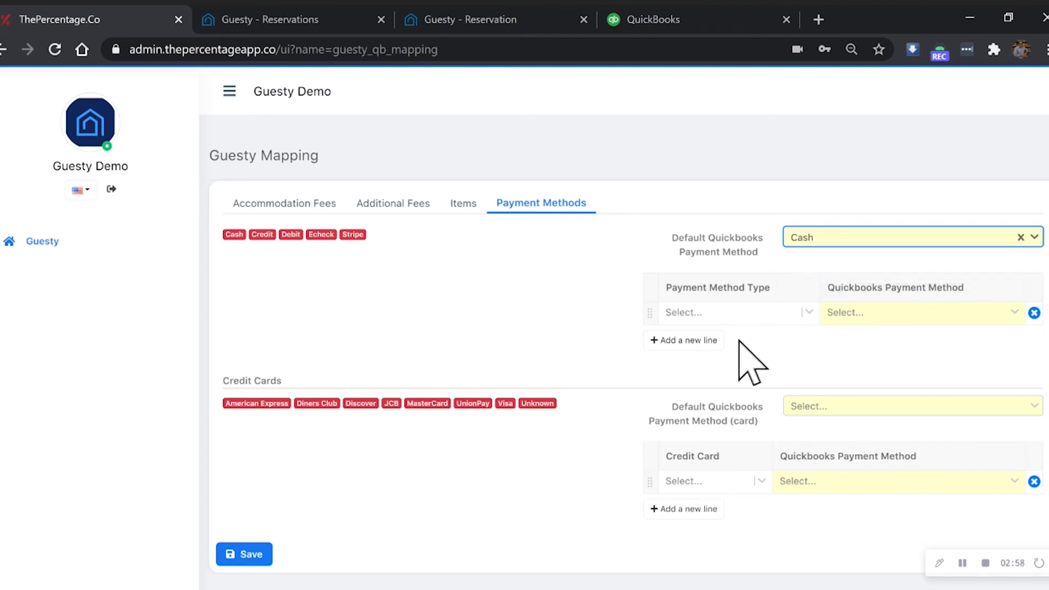
- Set the default Quickbooks payment method for credit cards to Visa and save the mapping changes
{"action": "left_click", "coordinate": [824, 406]}
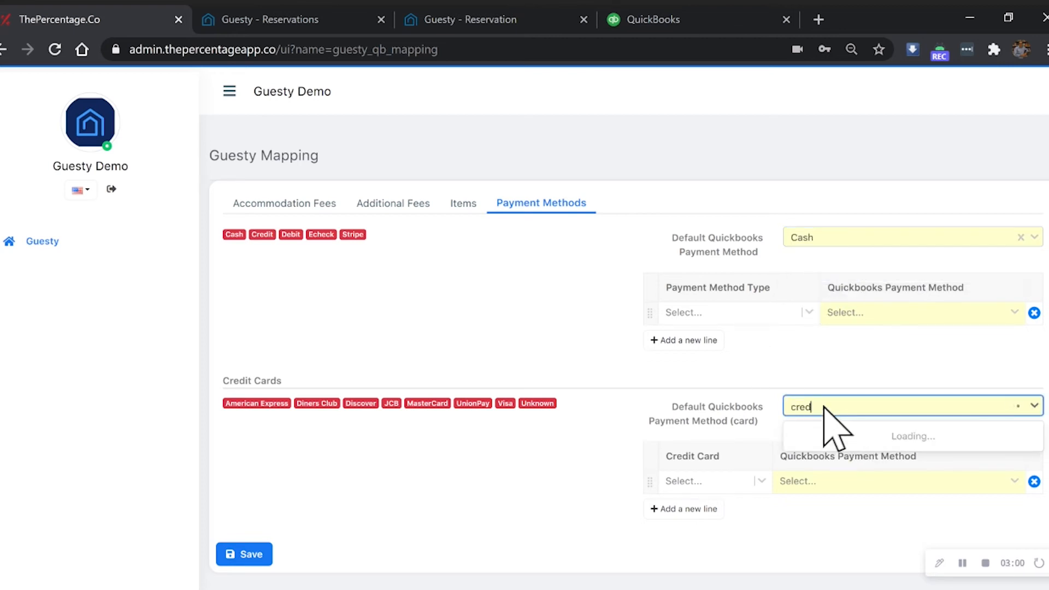
{"action": "type", "text": "cred"}
{"action": "key", "text": "BackSpace"}
{"action": "key", "text": "BackSpace"}
{"action": "key", "text": "BackSpace"}
{"action": "key", "text": "BackSpace"}
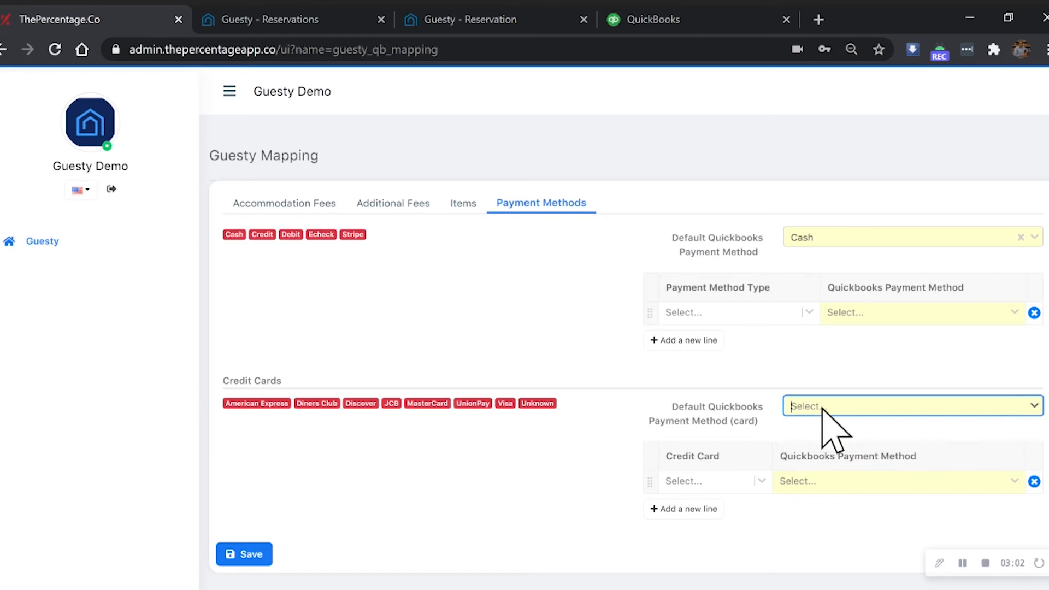
{"action": "type", "text": "visa"}
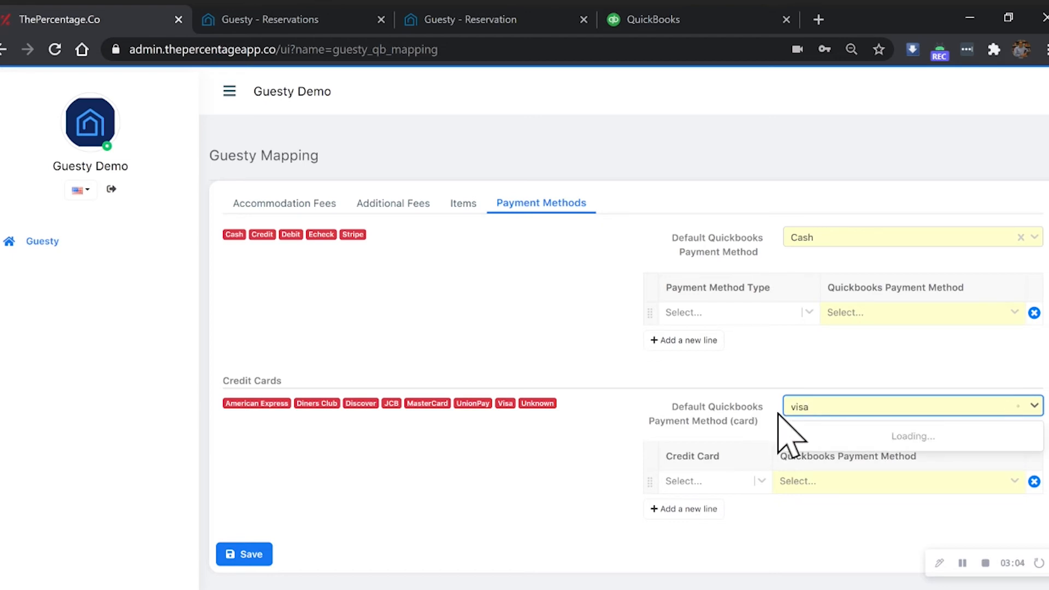
{"action": "left_click", "coordinate": [843, 435]}
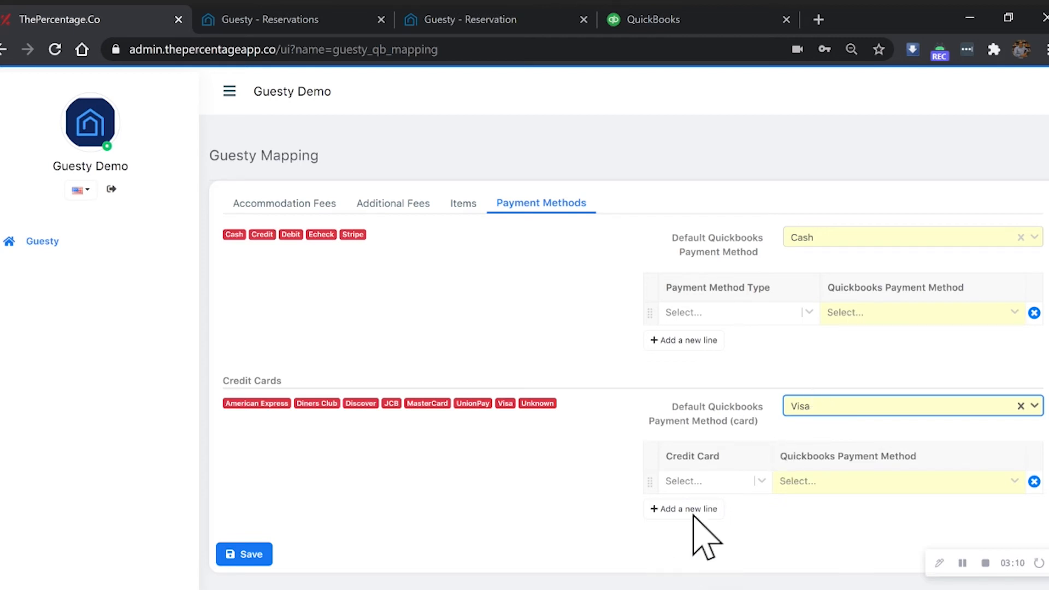
{"action": "left_click", "coordinate": [499, 466]}
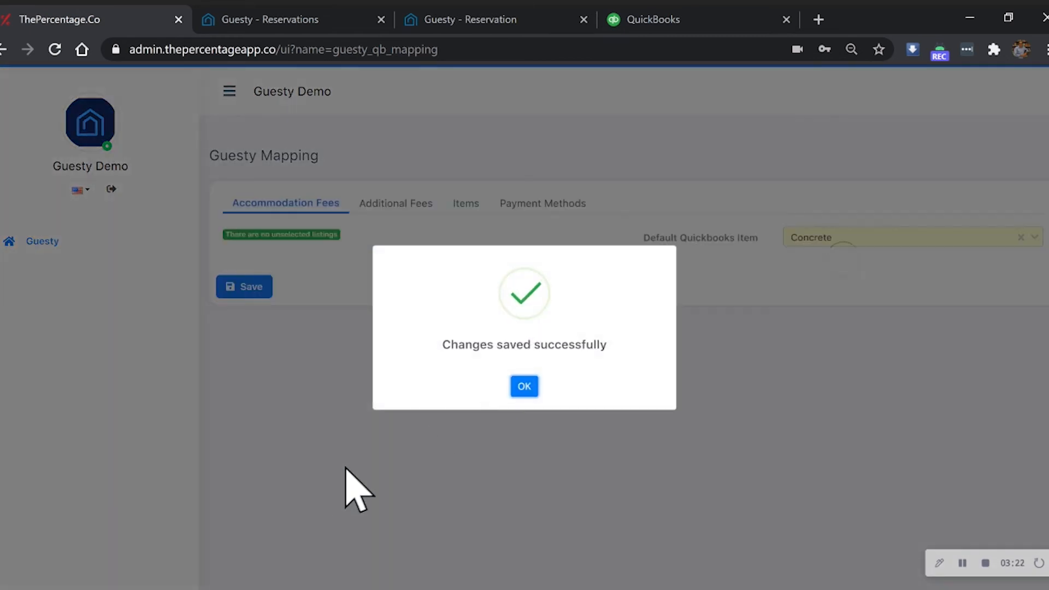
{"action": "left_click", "coordinate": [523, 386]}
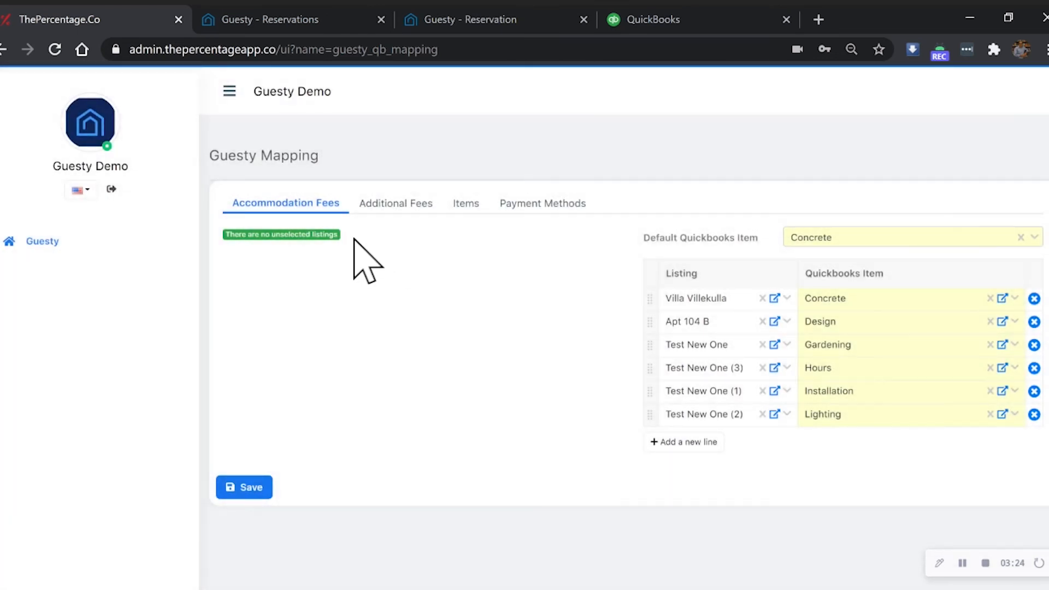
- Reopen the mapping from the Guesty main page and review the saved additional fees, items and payment methods defaults
{"action": "left_click", "coordinate": [64, 242]}
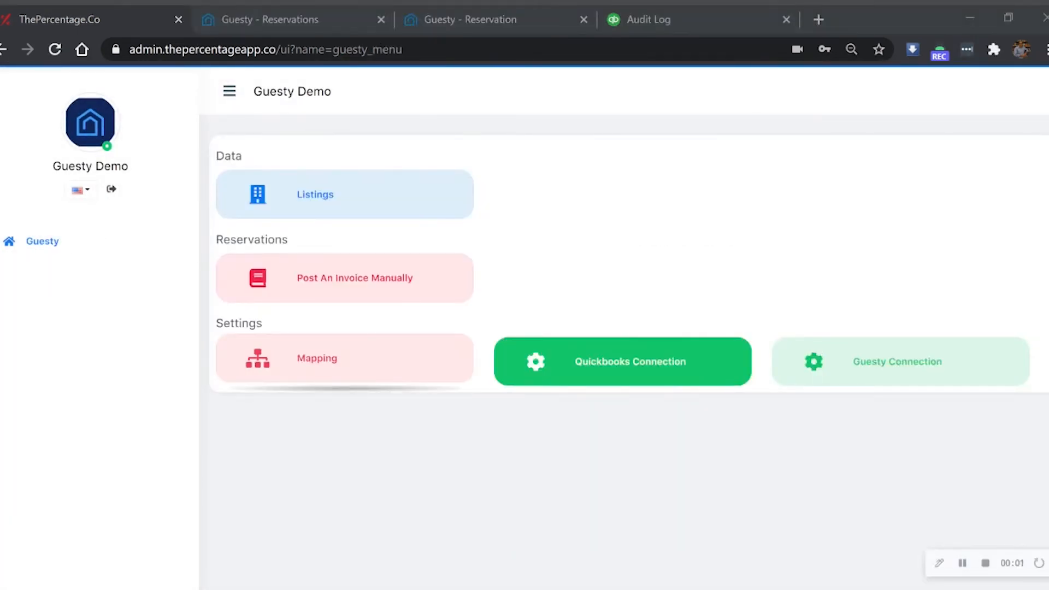
{"action": "left_click", "coordinate": [322, 356]}
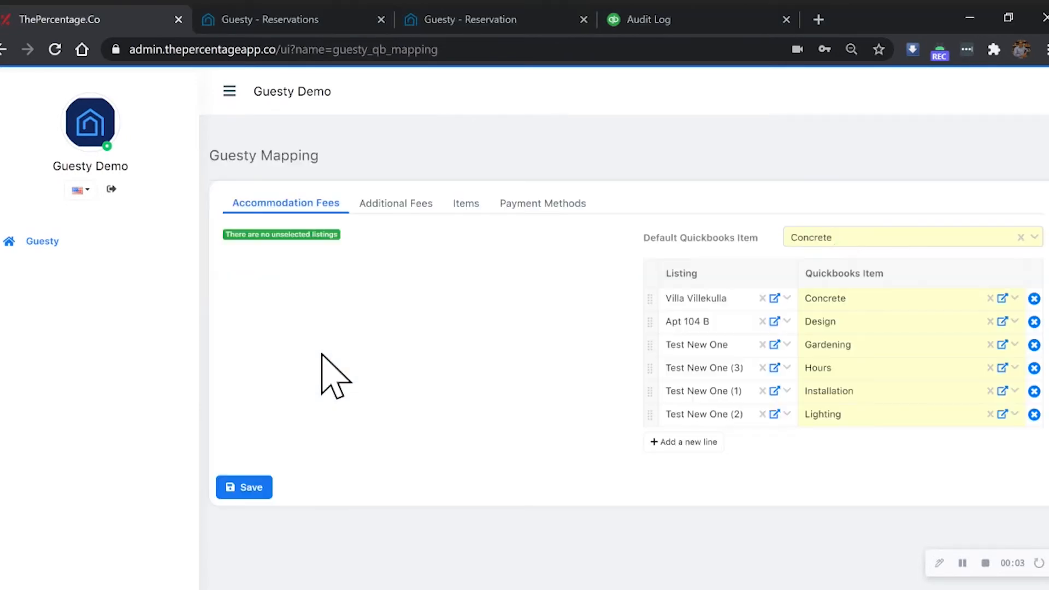
{"action": "left_click", "coordinate": [391, 207]}
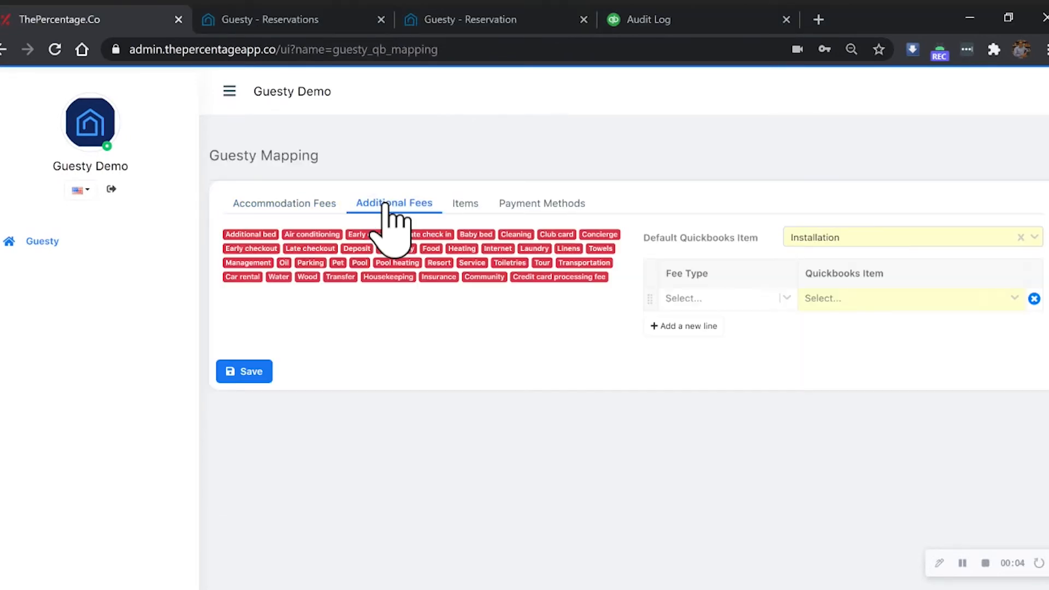
{"action": "left_click", "coordinate": [471, 208]}
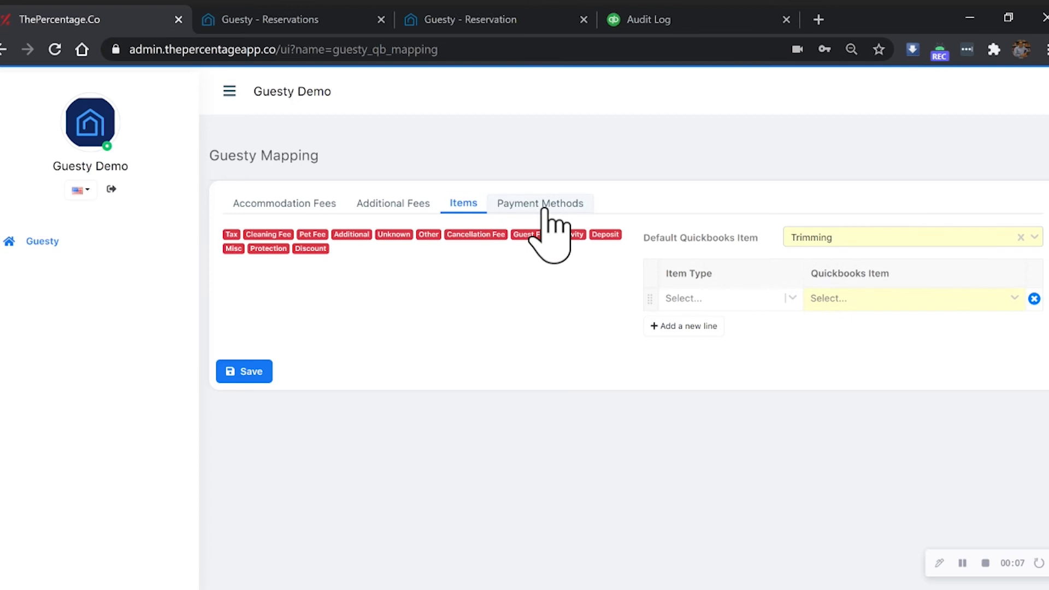
{"action": "left_click", "coordinate": [544, 206]}
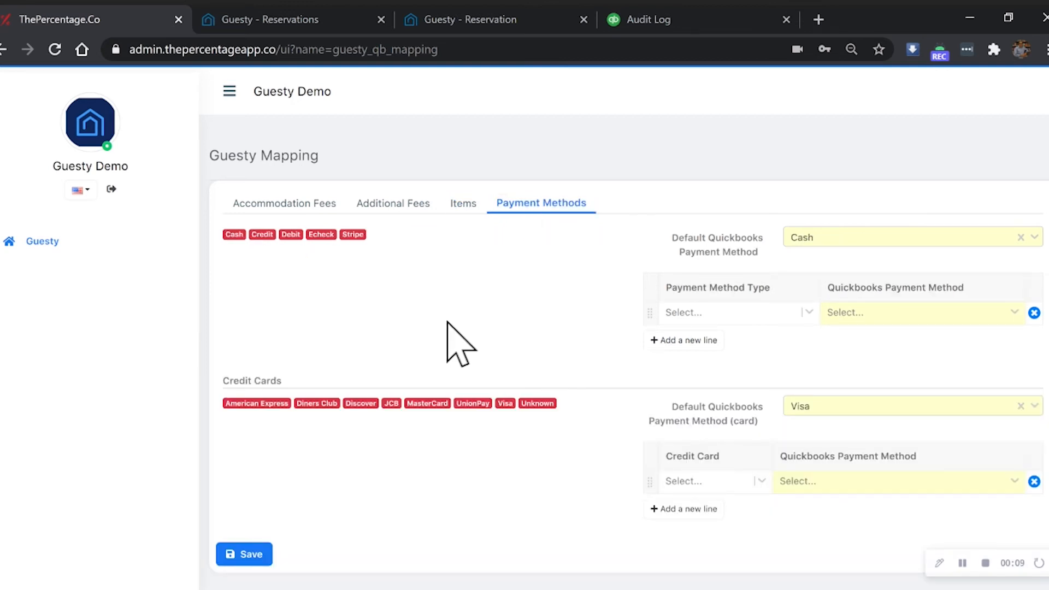
- Open the tool for posting an invoice manually from the Guesty main page, ready for the reservation ID
{"action": "left_click", "coordinate": [55, 252]}
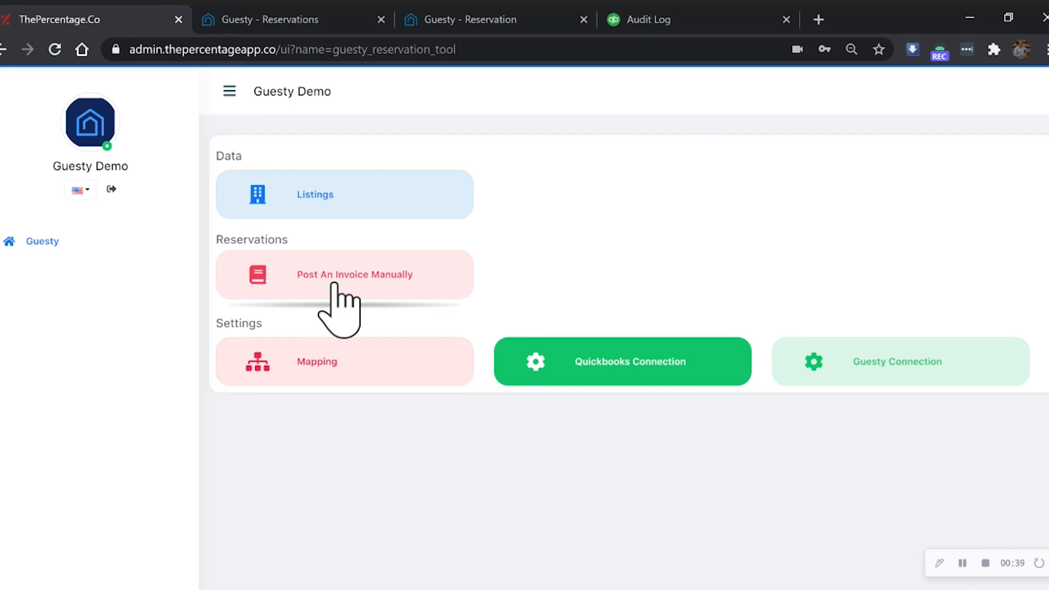
{"action": "left_click", "coordinate": [335, 284]}
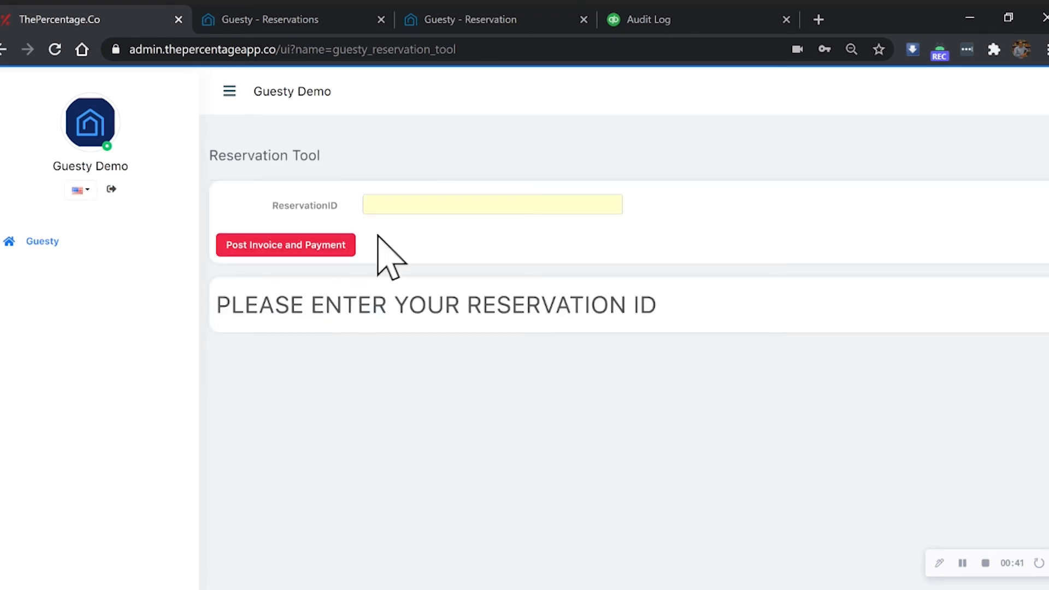
{"action": "left_click", "coordinate": [415, 205]}
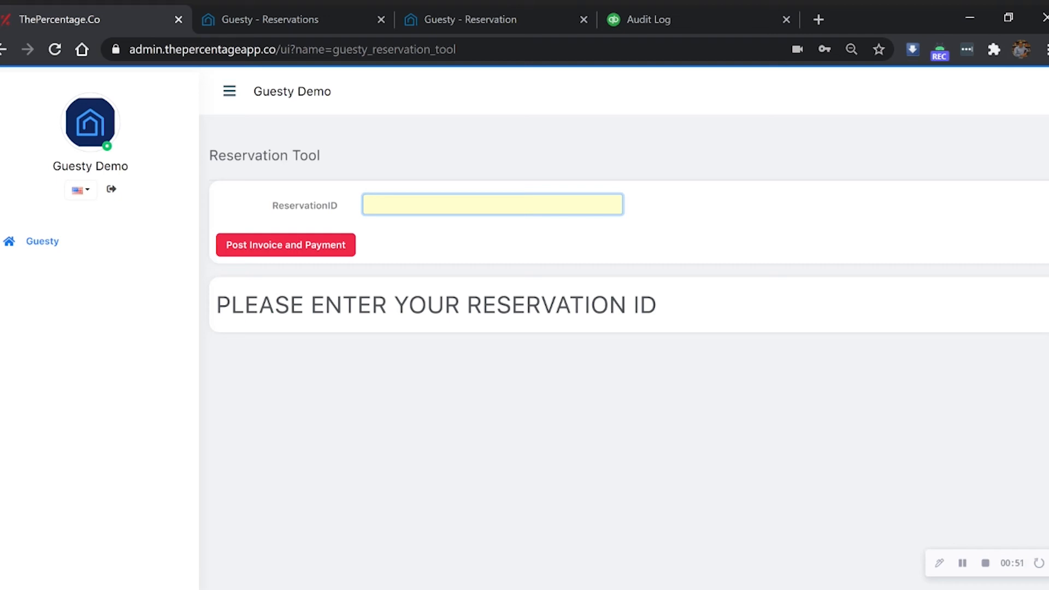
- Copy the reservation ID from the Guesty reservation's web address into the ReservationID field and post its invoice and payment
{"action": "left_click", "coordinate": [436, 21]}
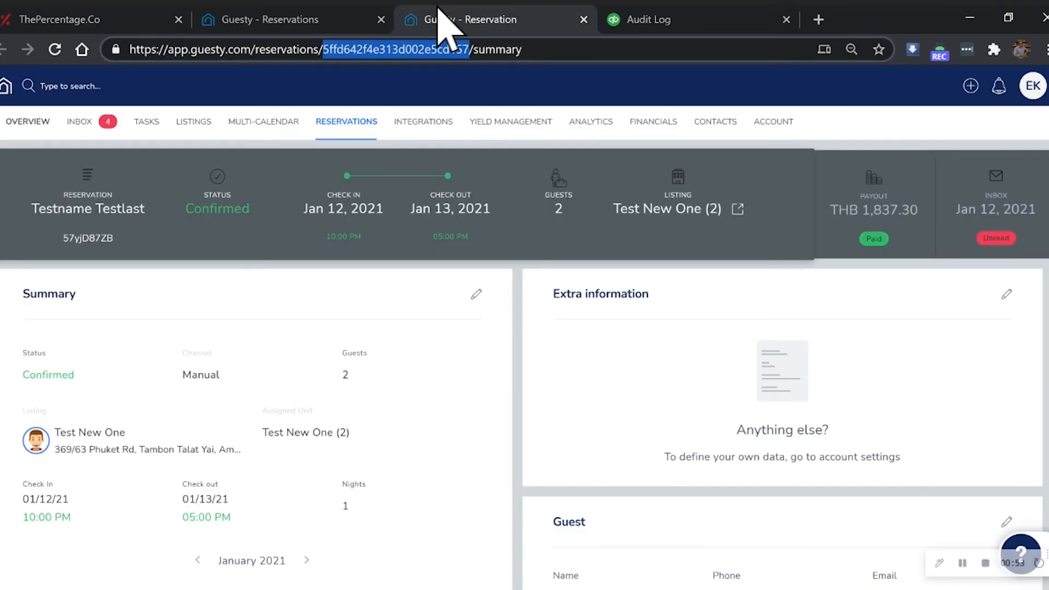
{"action": "left_click", "coordinate": [324, 50]}
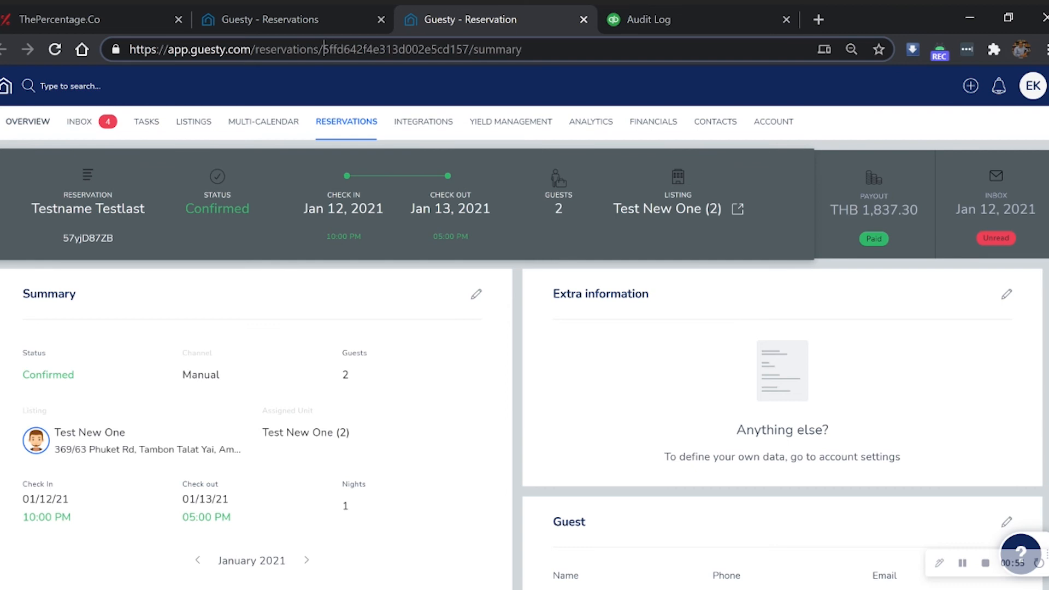
{"action": "left_click_drag", "start_coordinate": [332, 49], "coordinate": [479, 49]}
{"action": "key", "text": "ctrl+c"}
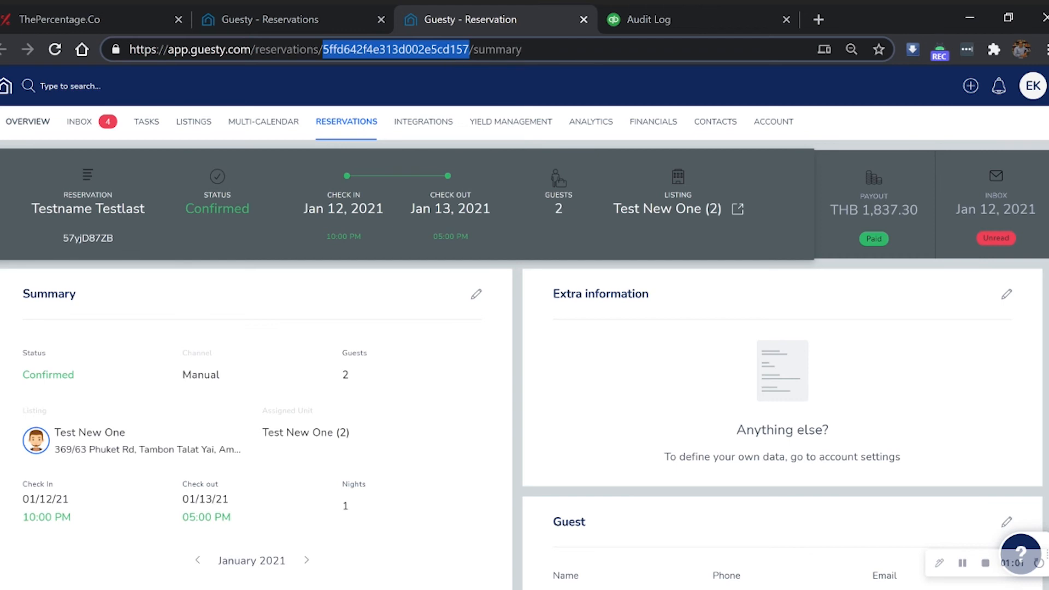
{"action": "left_click", "coordinate": [124, 18]}
{"action": "key", "text": "ctrl+v"}
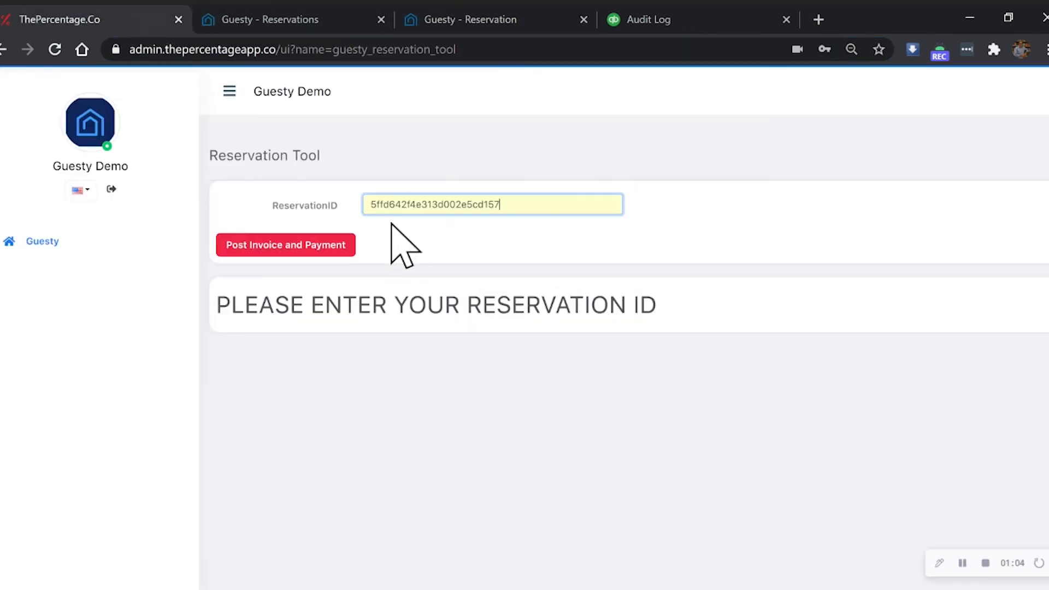
{"action": "left_click", "coordinate": [302, 249]}
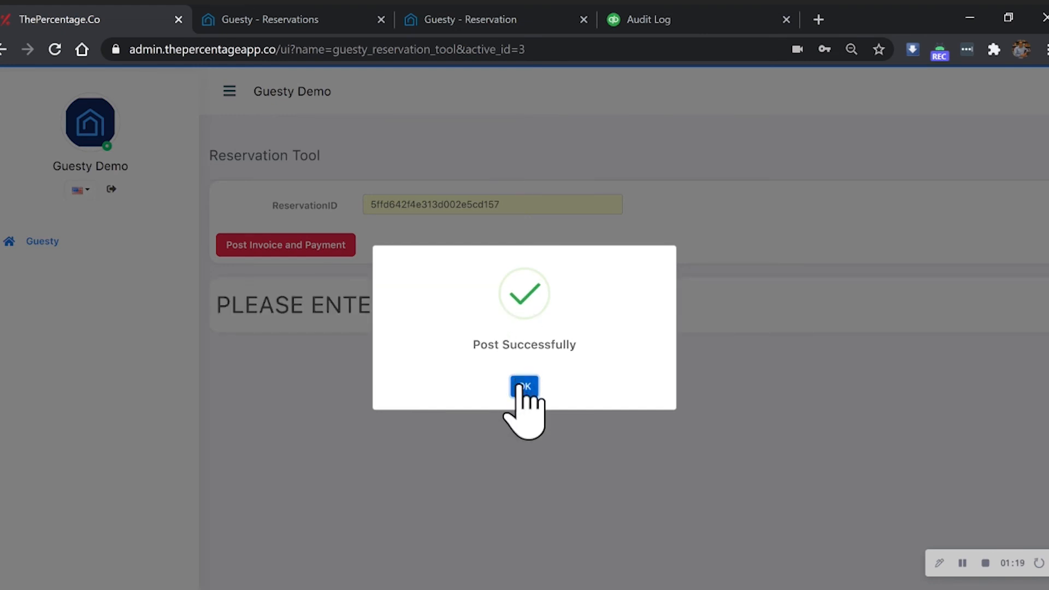
{"action": "left_click", "coordinate": [518, 387]}
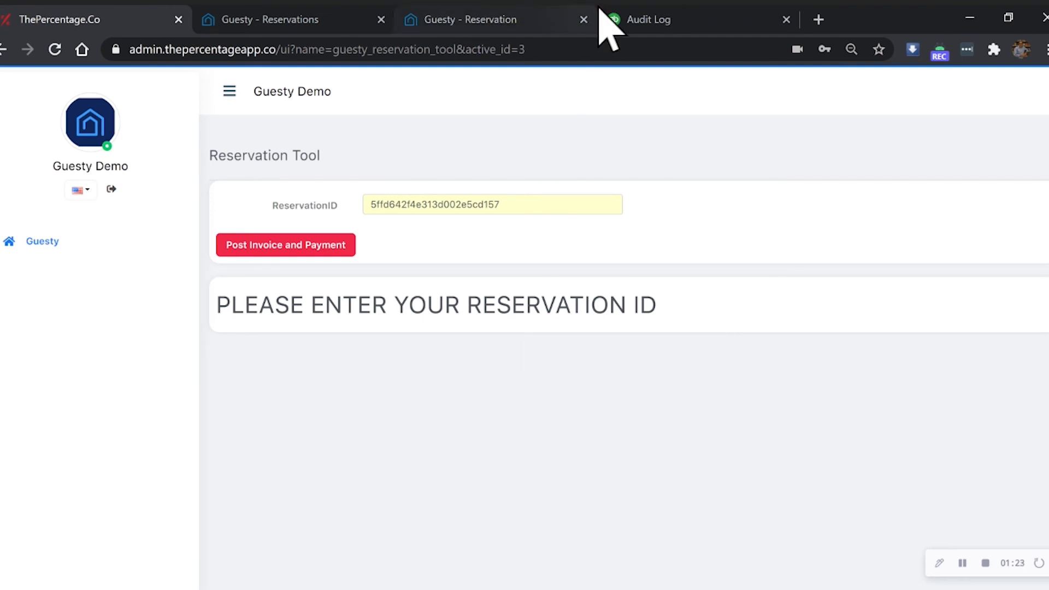
- Switch to QuickBooks, refresh the audit log, and open the newest invoice to review its line items, tax and total
{"action": "left_click", "coordinate": [628, 11]}
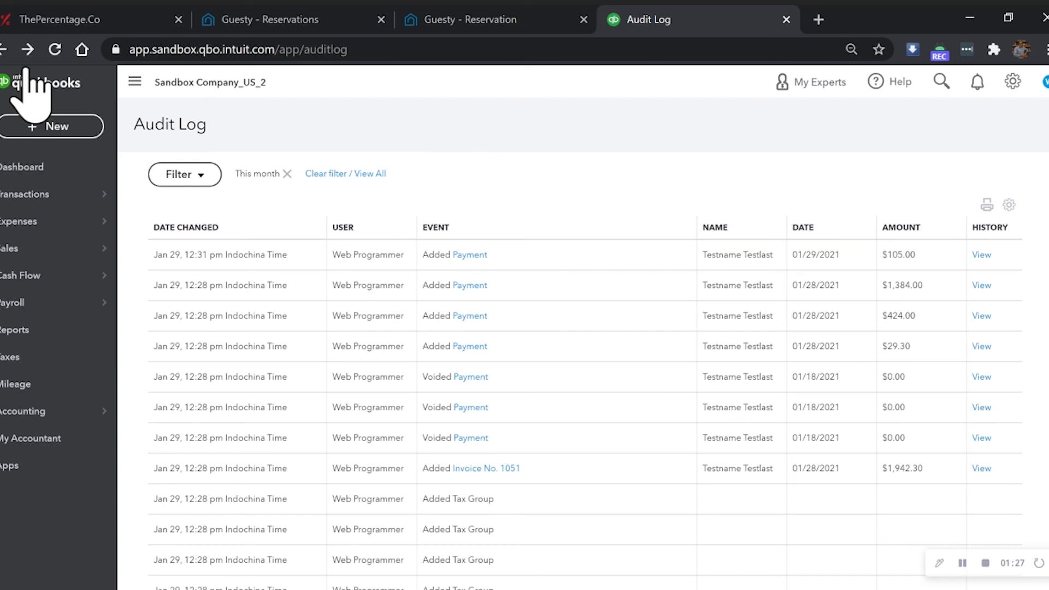
{"action": "left_click", "coordinate": [54, 49]}
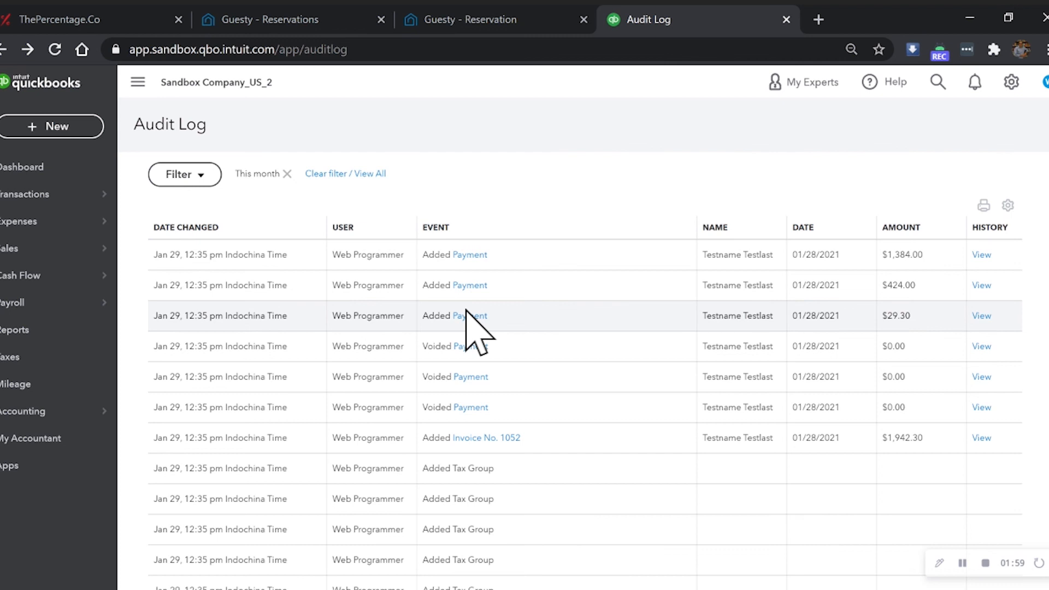
{"action": "left_click", "coordinate": [486, 437]}
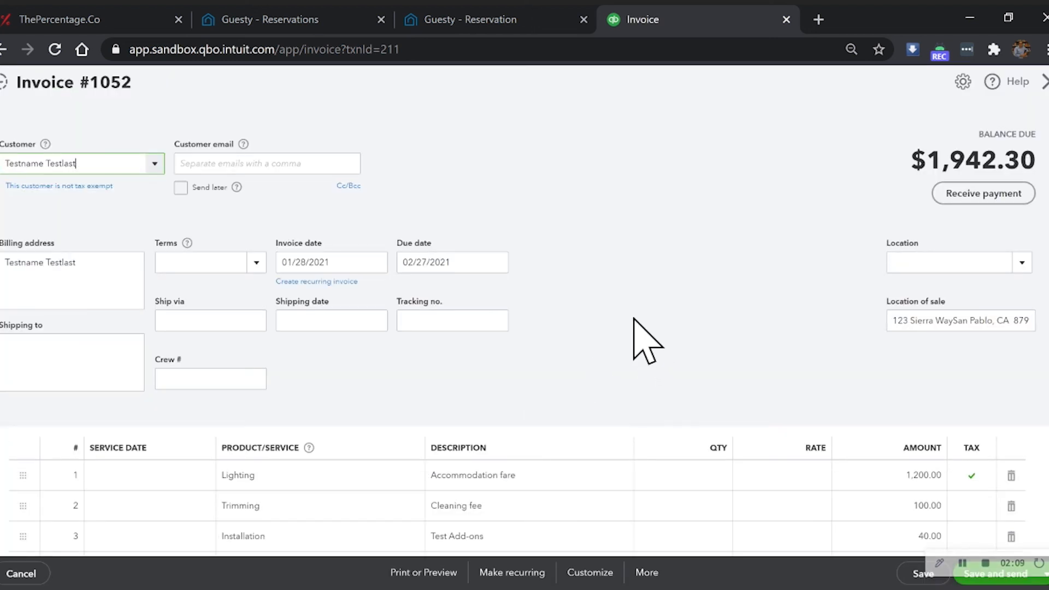
{"action": "scroll", "coordinate": [637, 322], "scroll_direction": "down", "scroll_amount": 5}
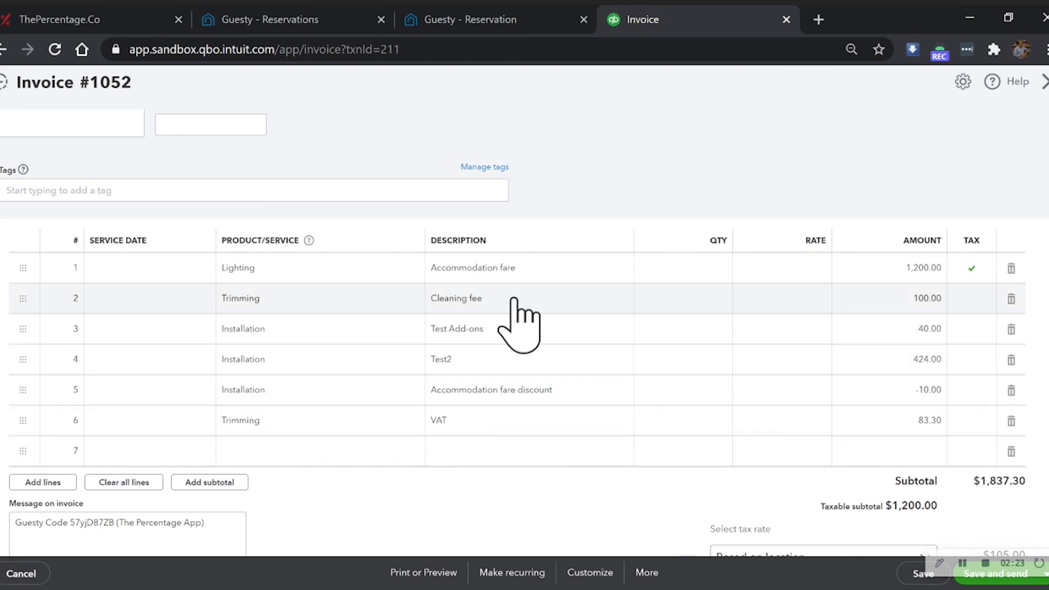
{"action": "scroll", "coordinate": [519, 325], "scroll_direction": "down", "scroll_amount": 5}
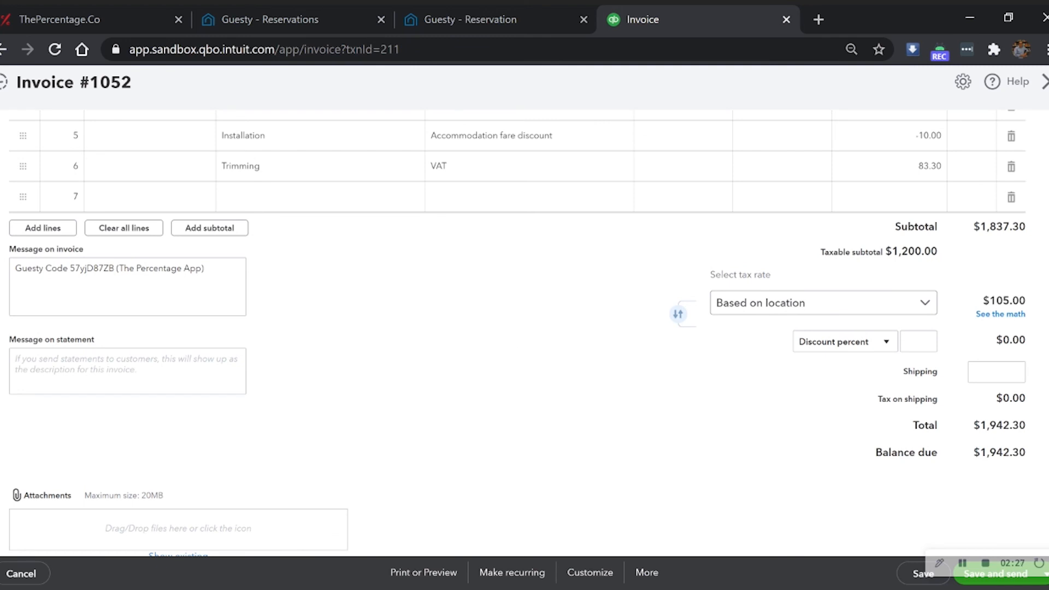
{"action": "scroll", "coordinate": [527, 316], "scroll_direction": "up", "scroll_amount": 10}
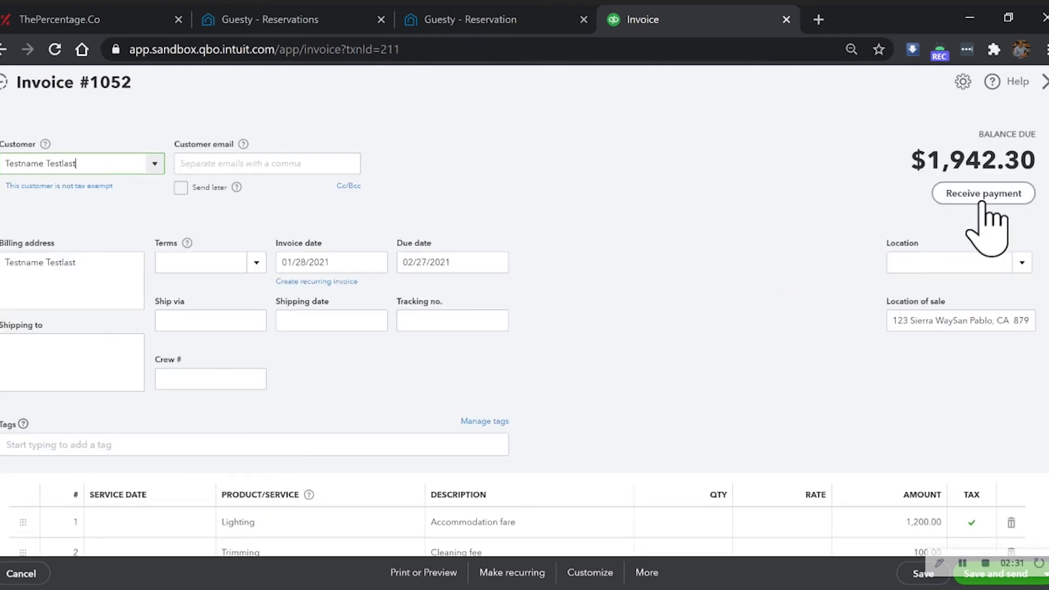
- Start receiving a payment for the invoice and deselect outstanding invoices 1047, 1048, 1049 and 1050, keeping only 1052 selected
{"action": "left_click", "coordinate": [981, 204]}
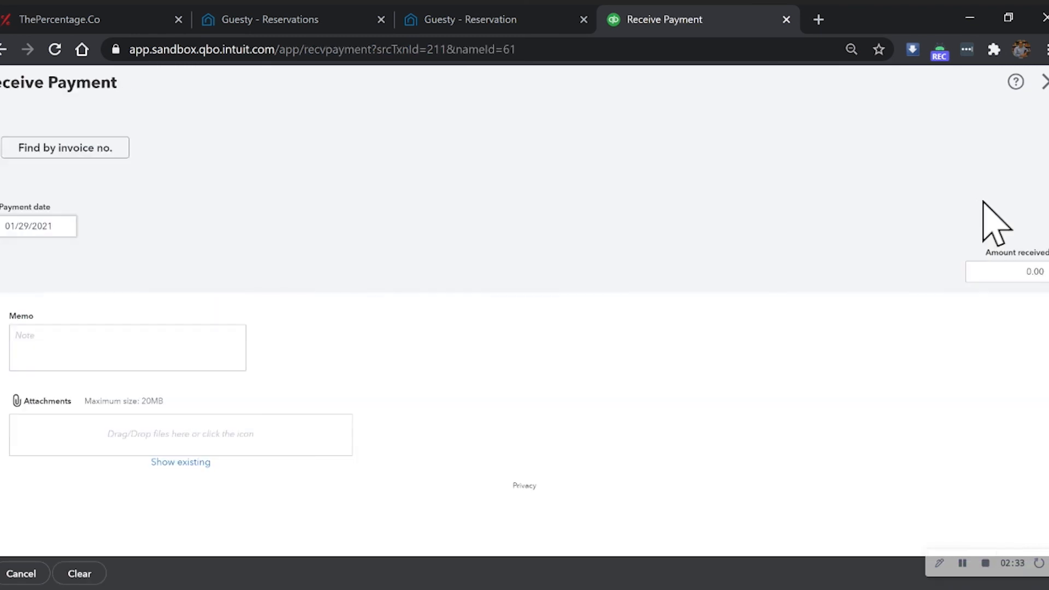
{"action": "scroll", "coordinate": [603, 322], "scroll_direction": "down", "scroll_amount": 5}
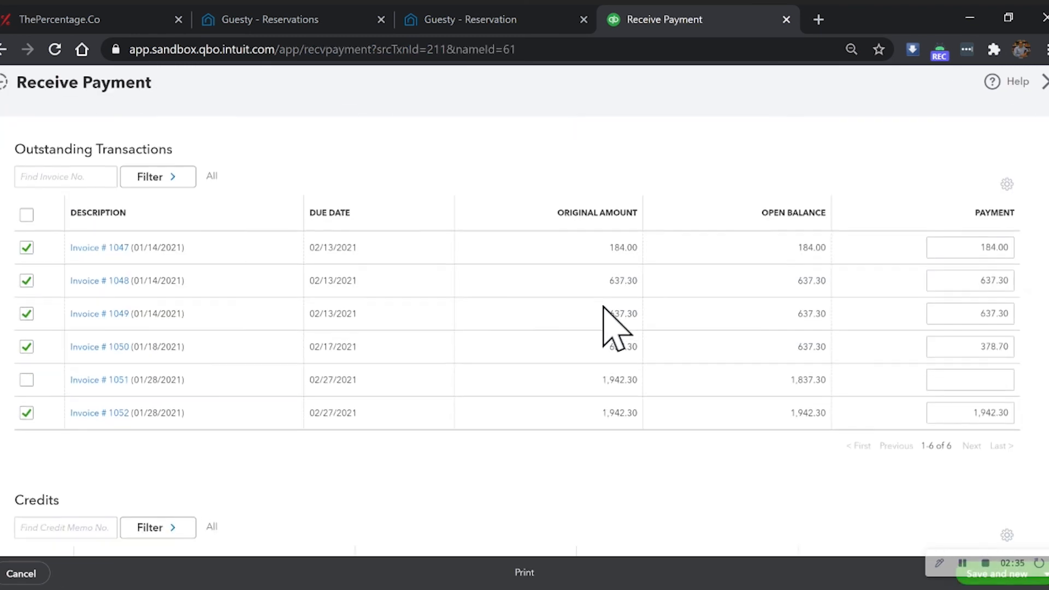
{"action": "left_click", "coordinate": [26, 205]}
{"action": "left_click", "coordinate": [26, 238]}
{"action": "left_click", "coordinate": [27, 271]}
{"action": "left_click", "coordinate": [26, 304]}
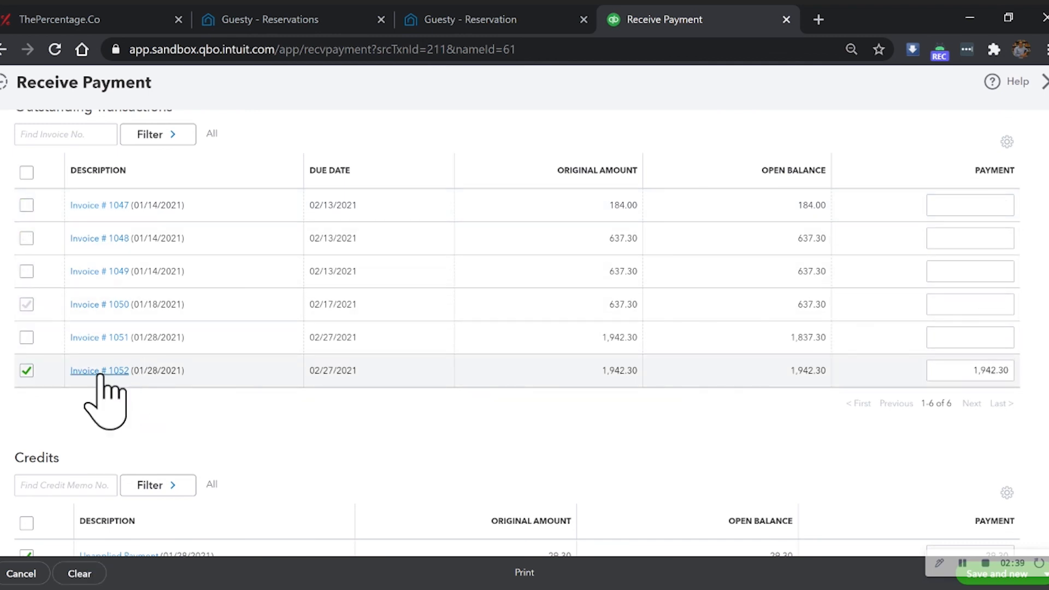
- Save the payment with the 29.30, 424.00 and 1,384.00 unapplied payments kept as credits, and close the payment form
{"action": "scroll", "coordinate": [240, 404], "scroll_direction": "down", "scroll_amount": 1}
{"action": "scroll", "coordinate": [243, 401], "scroll_direction": "down", "scroll_amount": 2}
{"action": "scroll", "coordinate": [835, 287], "scroll_direction": "down", "scroll_amount": 2}
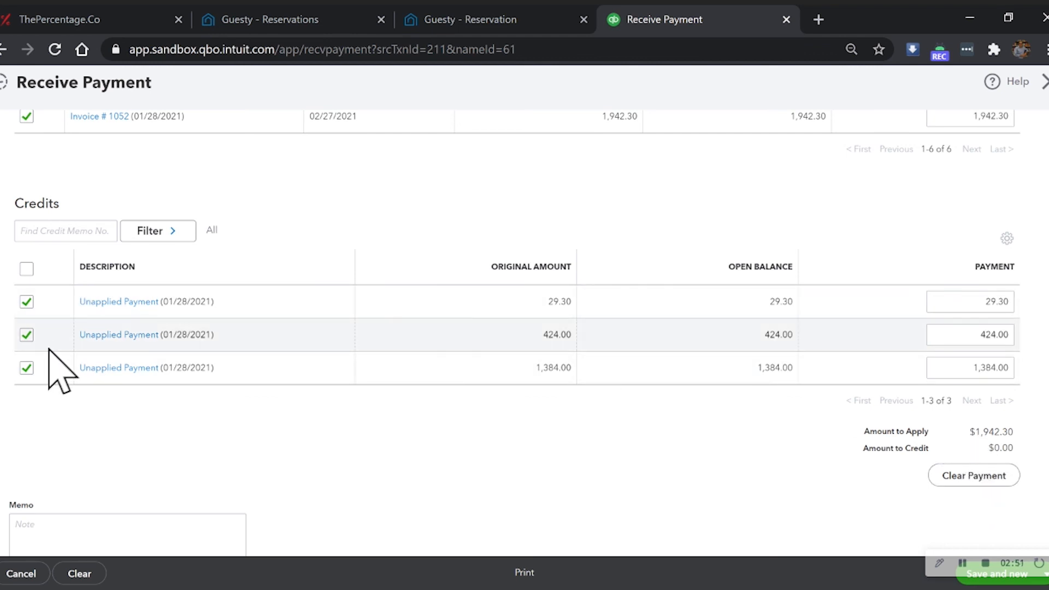
{"action": "scroll", "coordinate": [441, 403], "scroll_direction": "down", "scroll_amount": 3}
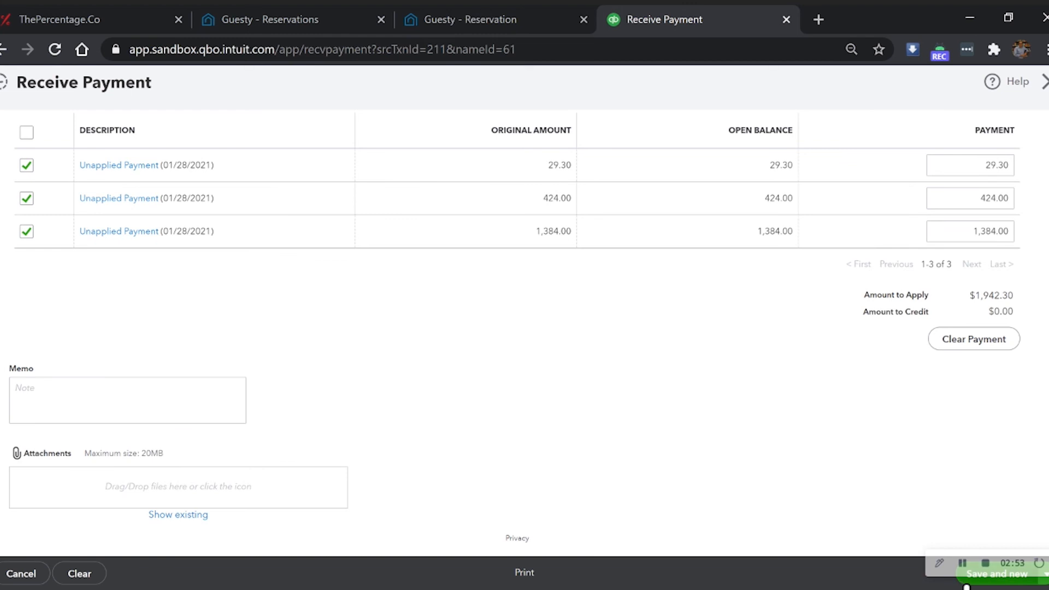
{"action": "left_click", "coordinate": [966, 586]}
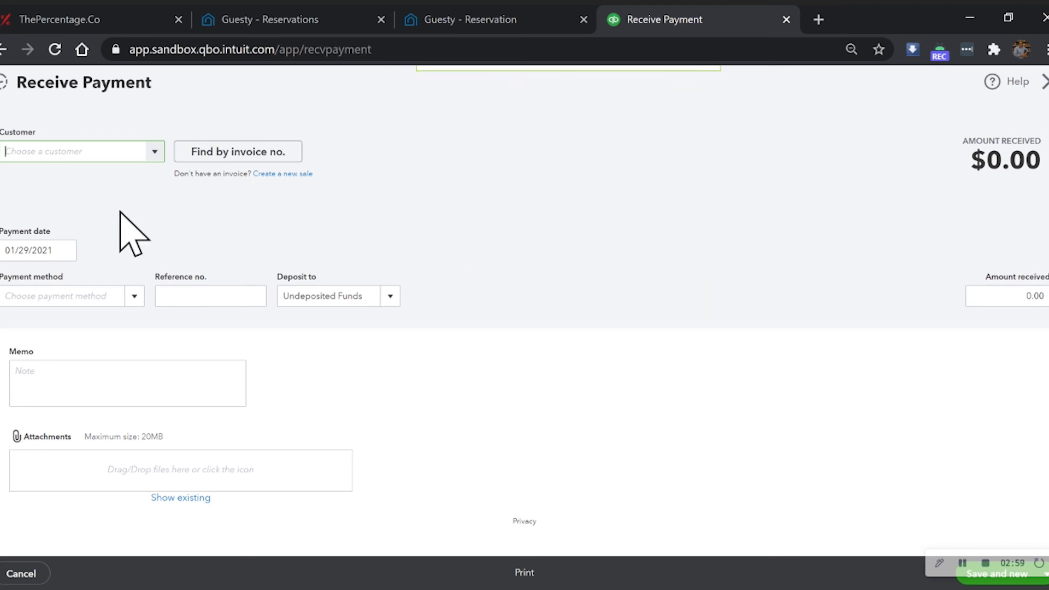
{"action": "left_click", "coordinate": [1042, 85]}
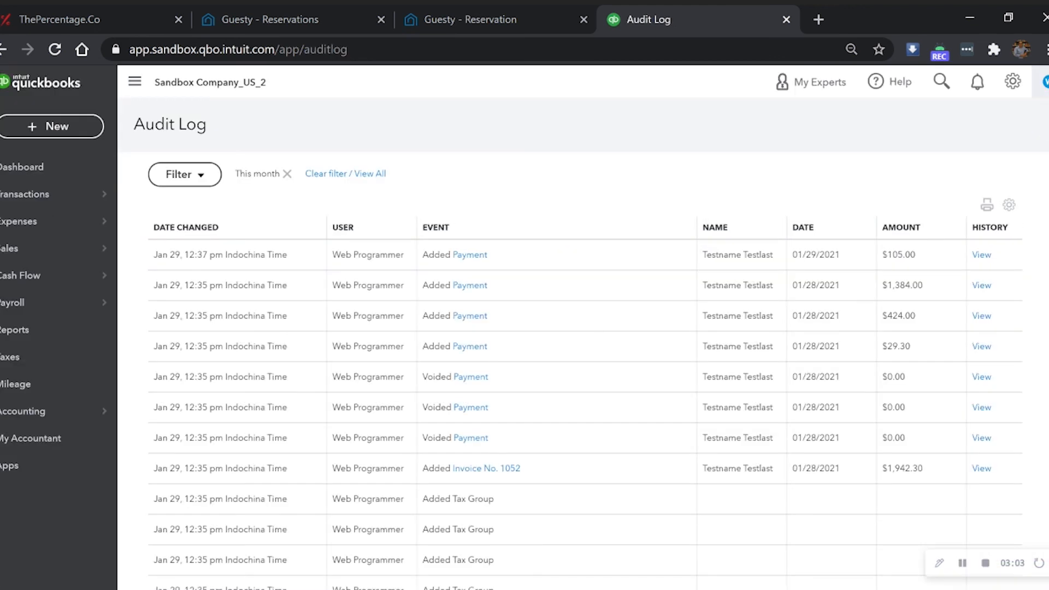
- Reopen invoice 1052 from the audit log and check its payment status
{"action": "left_click", "coordinate": [516, 476]}
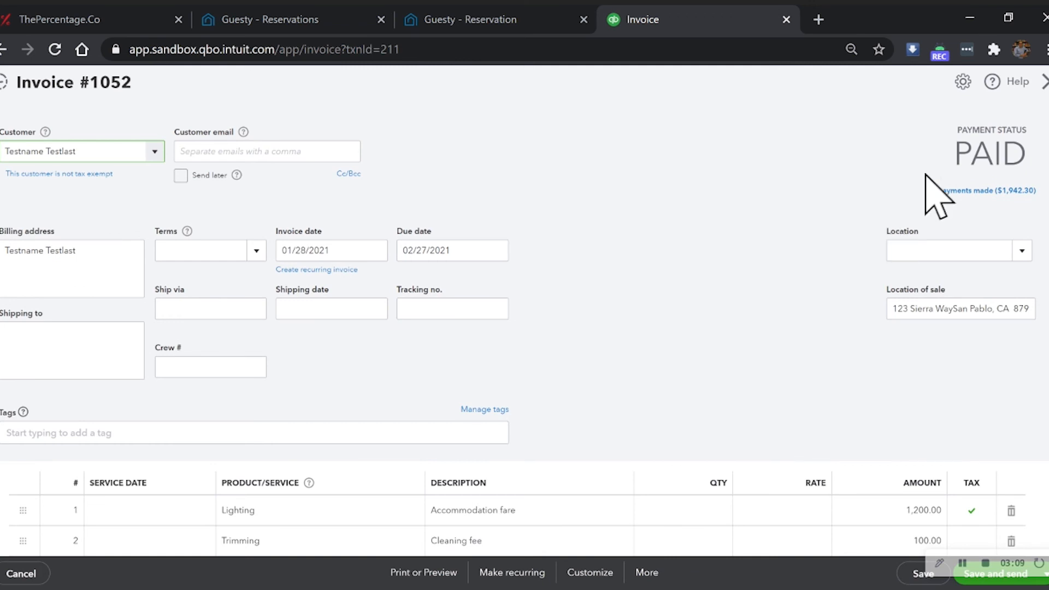
{"action": "left_click_drag", "start_coordinate": [949, 145], "coordinate": [1027, 156]}
{"action": "left_click", "coordinate": [753, 180]}
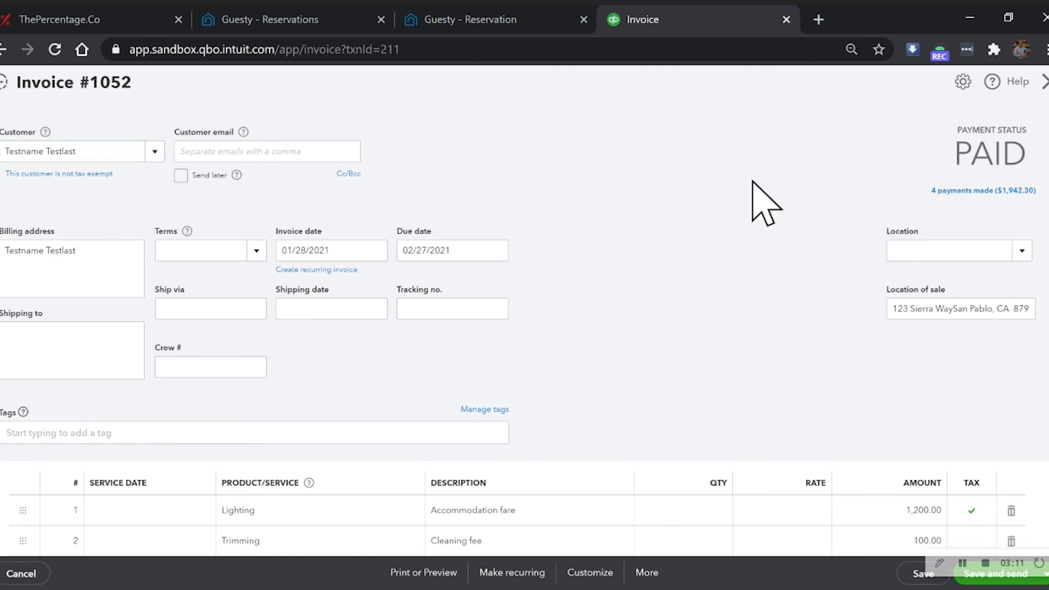